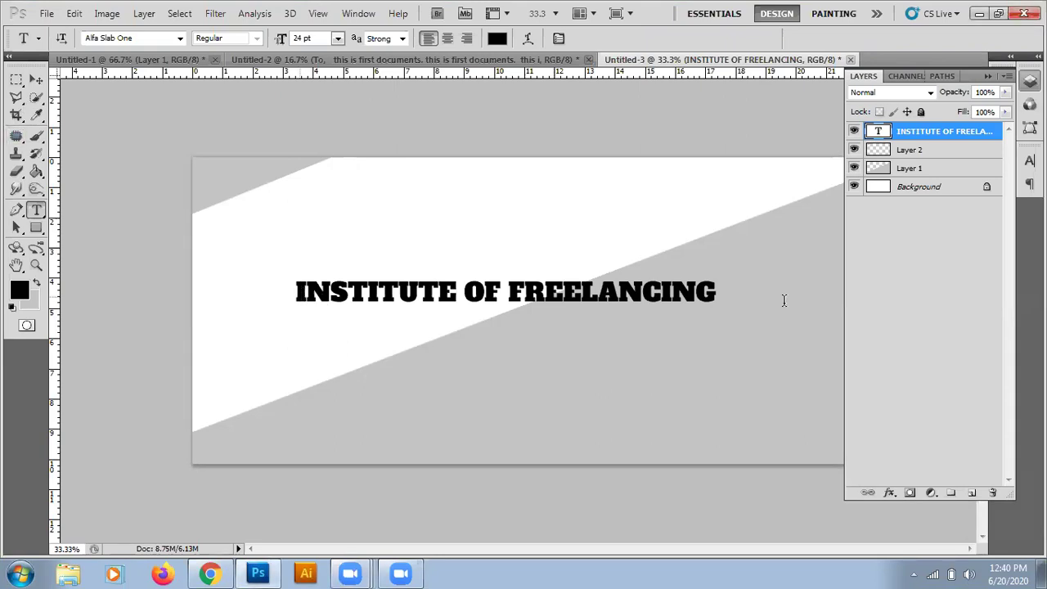
Select every letter of the Alfa Slab One 24 pt INSTITUTE OF FREELANCING heading.
key(Return)
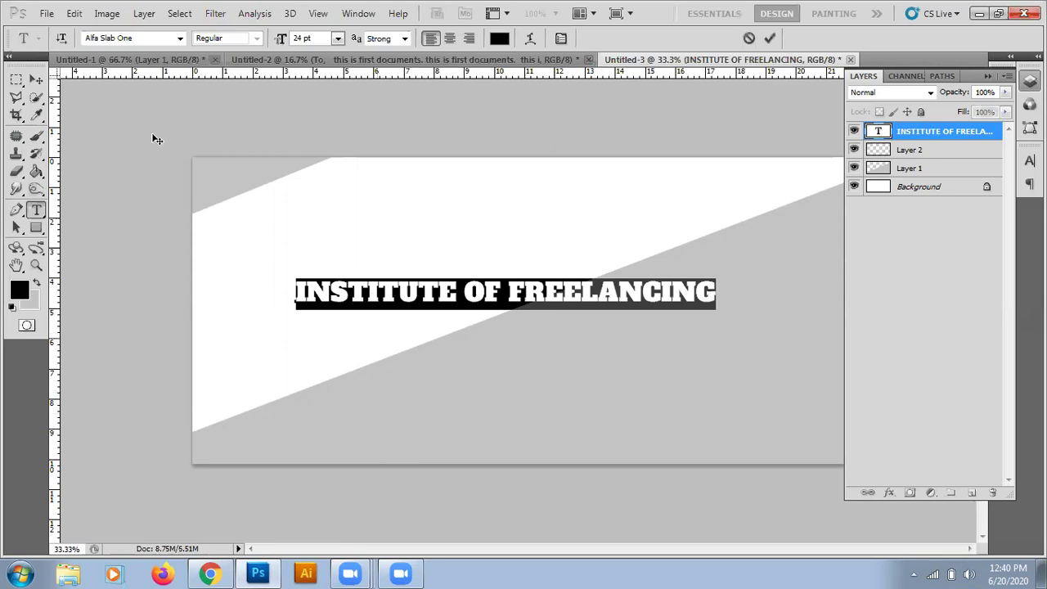
Switch the heading's font from Alfa Slab One to Bebas Neue and commit the edit.
click(153, 38)
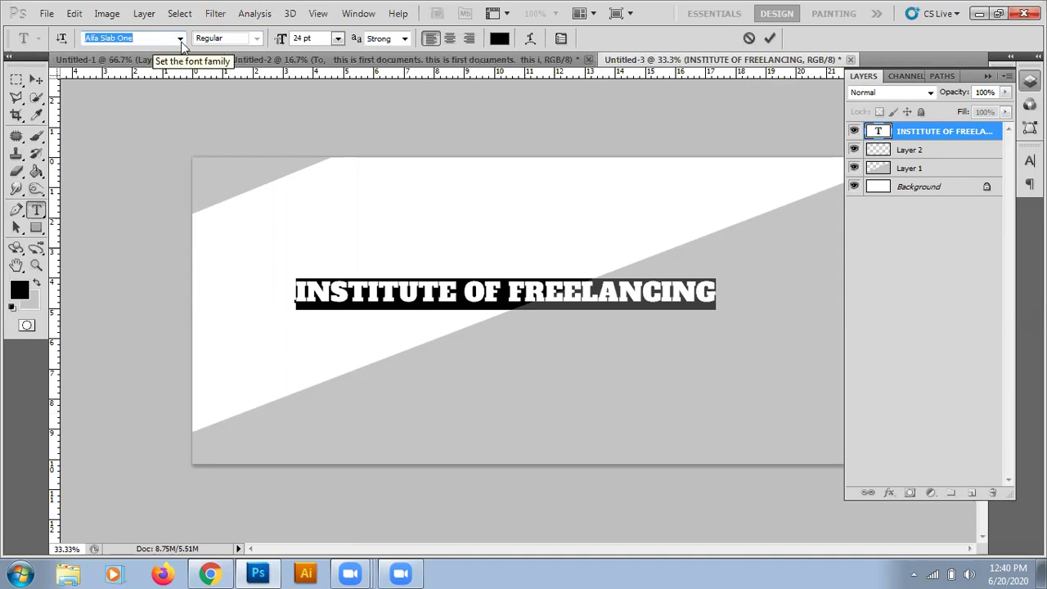
click(181, 40)
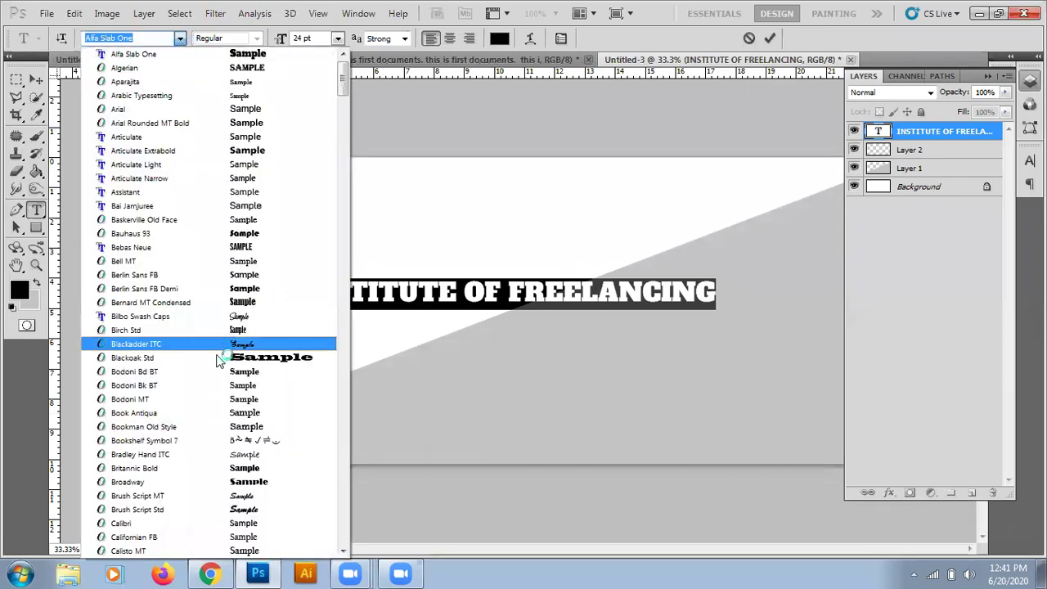
click(226, 248)
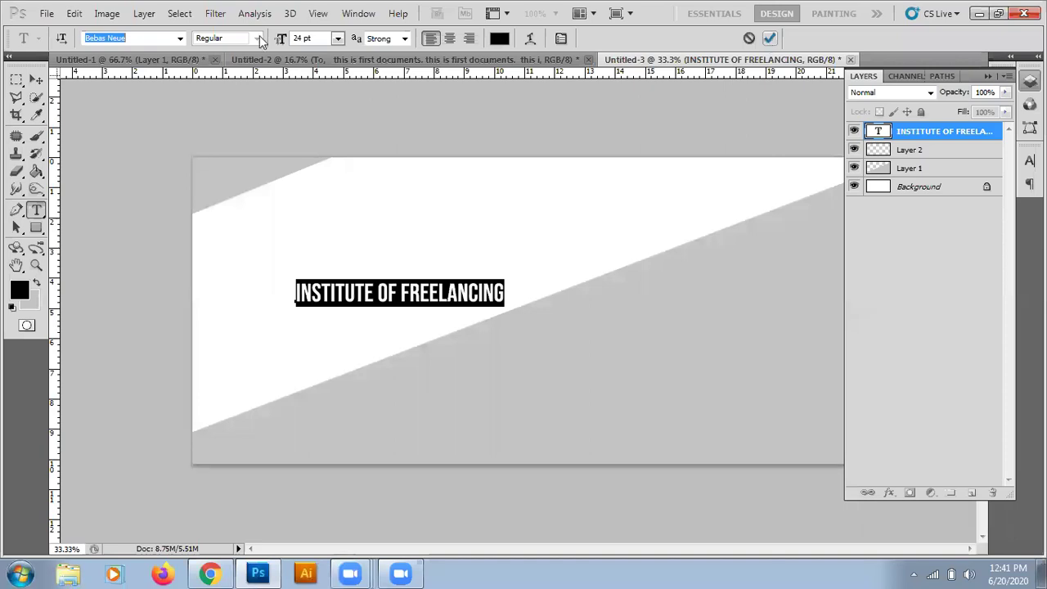
click(769, 40)
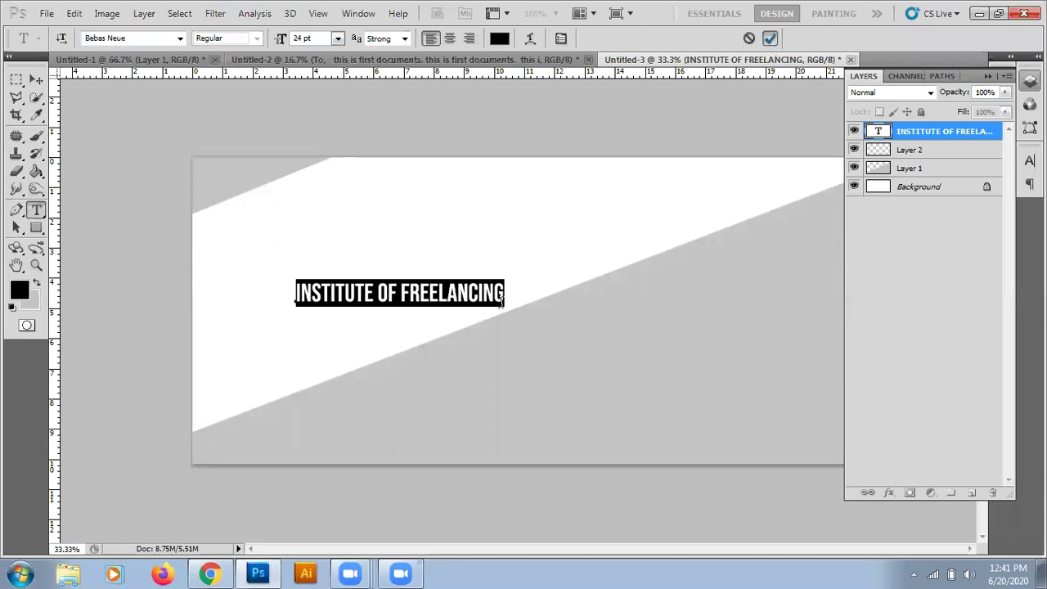
click(36, 79)
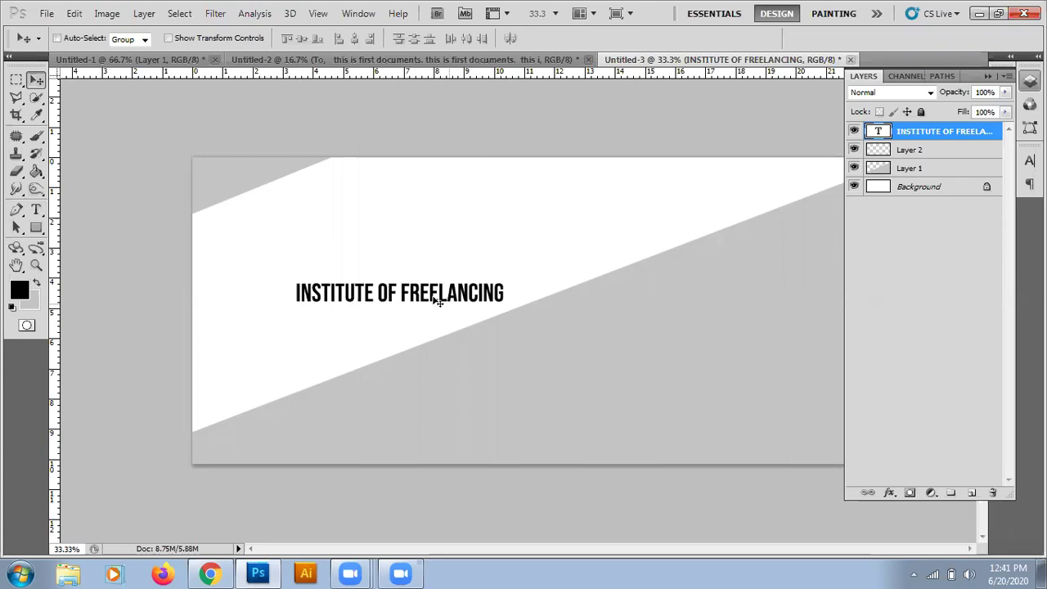
Free-transform the heading to 220% scale and about -20.5° rotation along the diagonal.
click(78, 14)
click(153, 303)
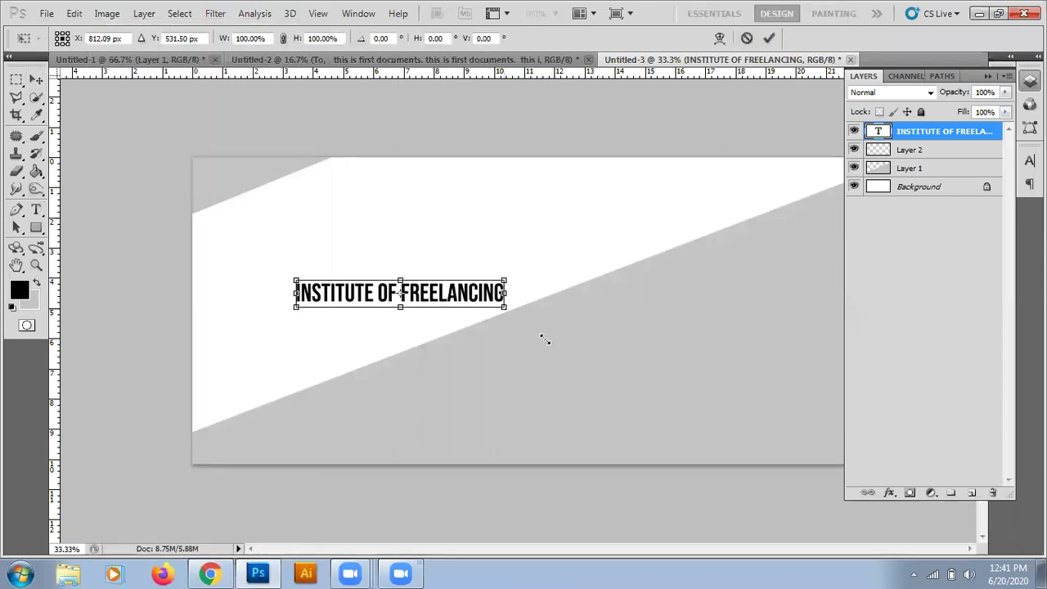
drag(508, 314, 541, 336)
mouse_move(705, 399)
mouse_down()
mouse_move(776, 421)
mouse_move(743, 402)
mouse_up()
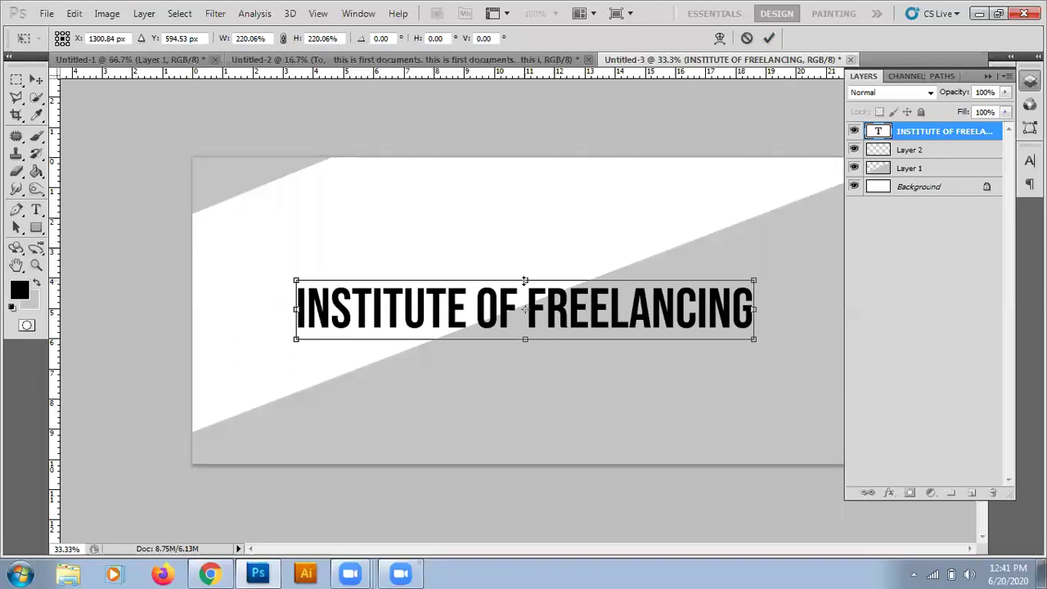
mouse_move(524, 281)
mouse_down()
mouse_move(524, 188)
mouse_move(524, 280)
mouse_up()
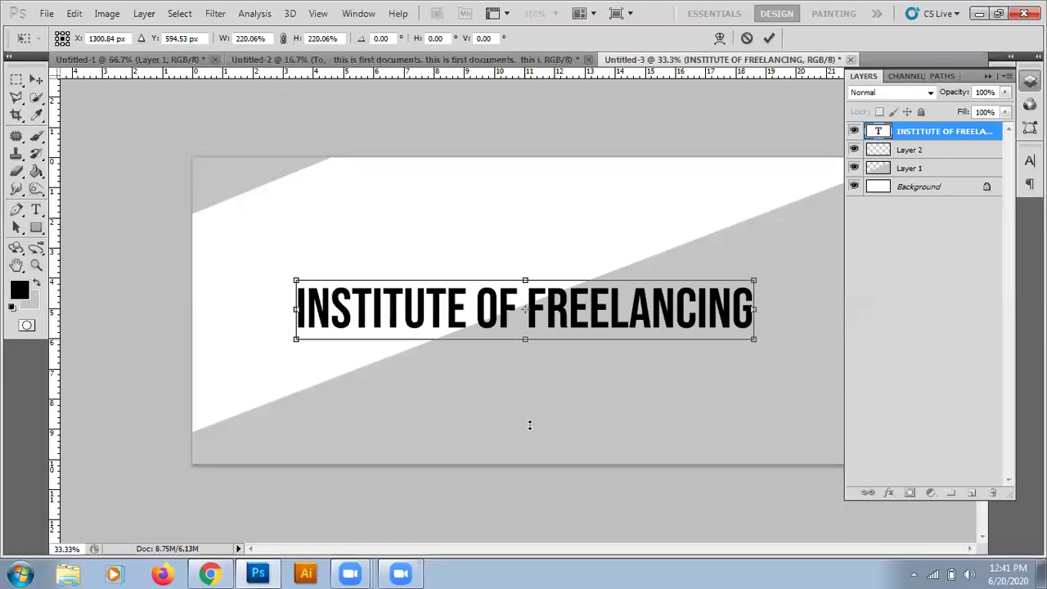
drag(524, 338, 530, 424)
key(ctrl+z)
drag(751, 290, 750, 265)
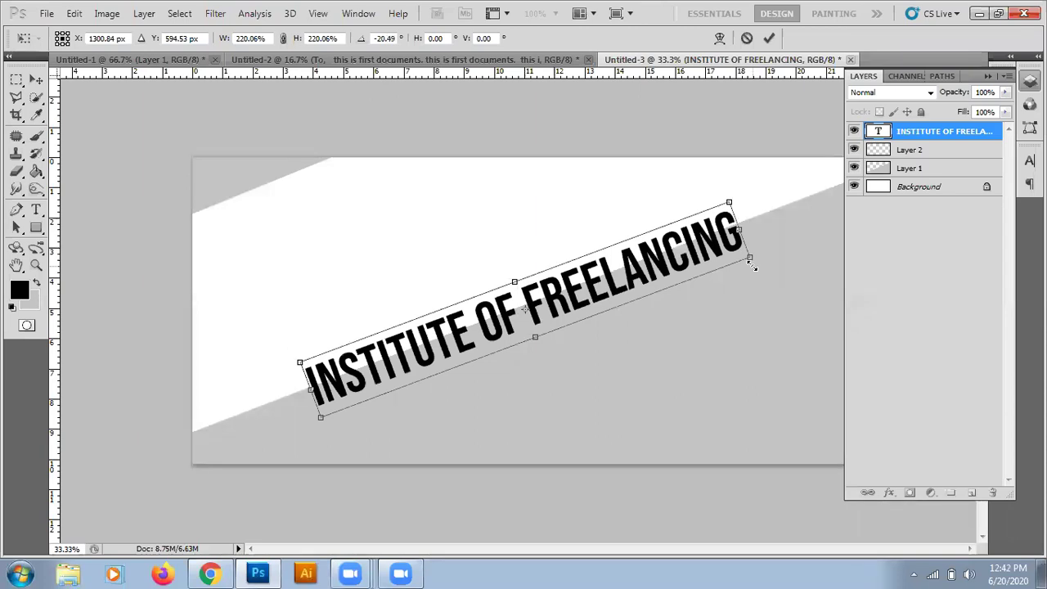
Commit the 220% scale and -20.49° tilt, then move the heading right and down along the diagonal.
click(776, 36)
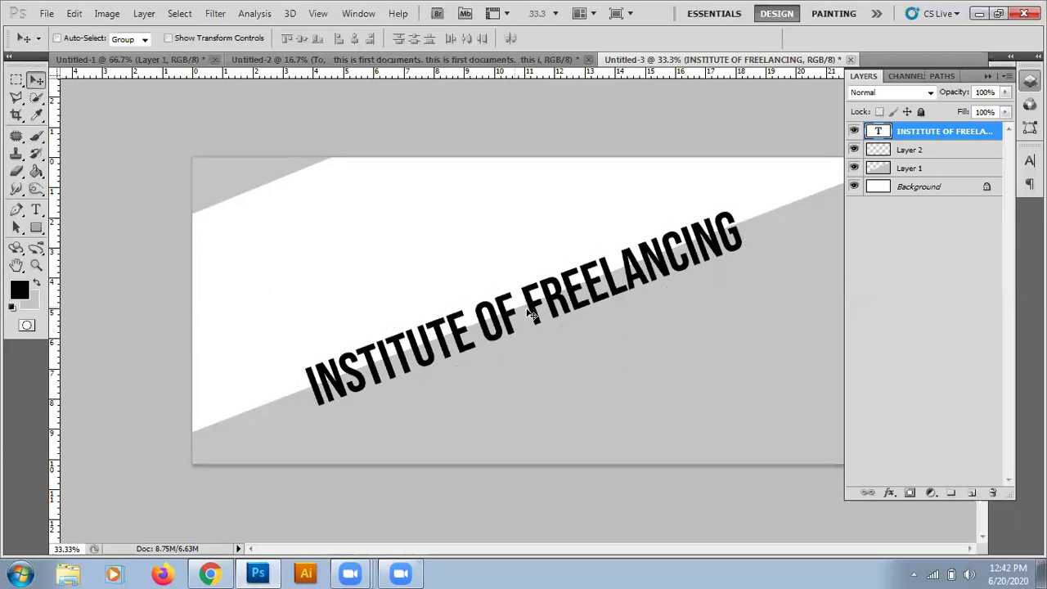
drag(547, 324, 586, 316)
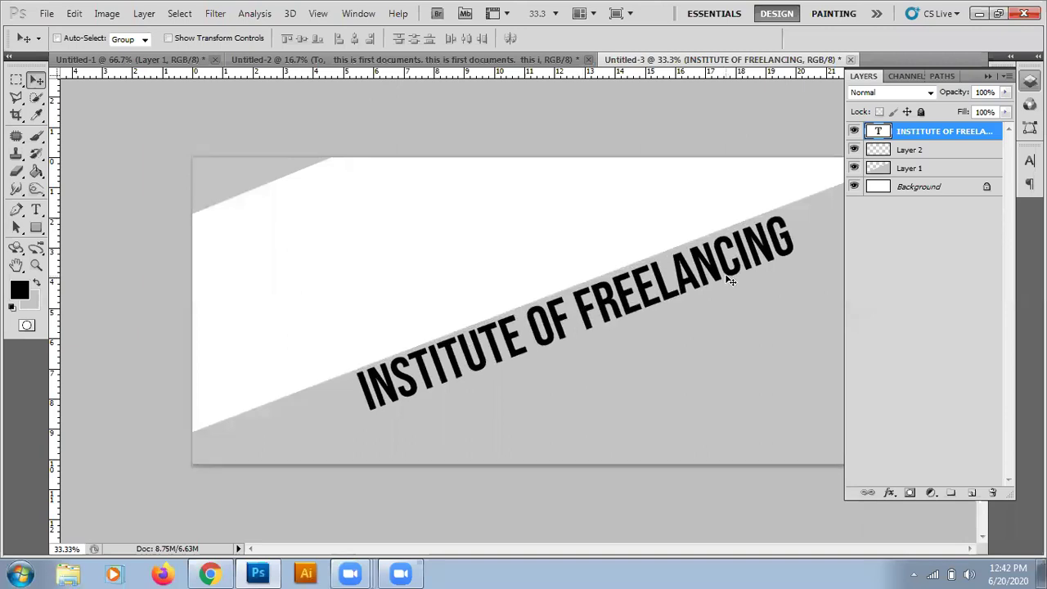
key(ctrl+t)
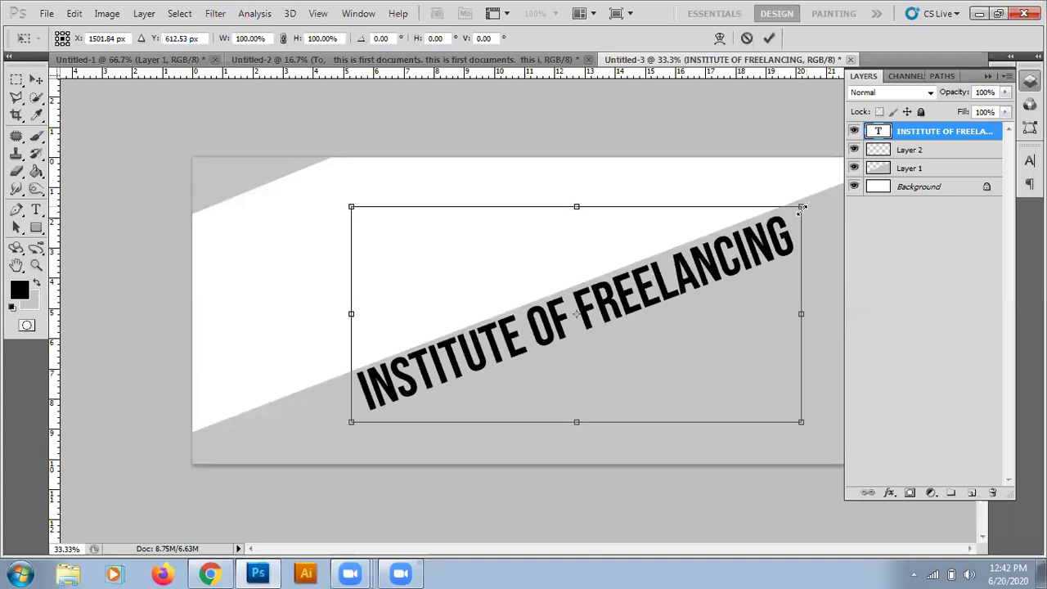
Rotate the heading a further -0.39° so it parallels the diagonal edge, and apply it.
drag(800, 428, 805, 434)
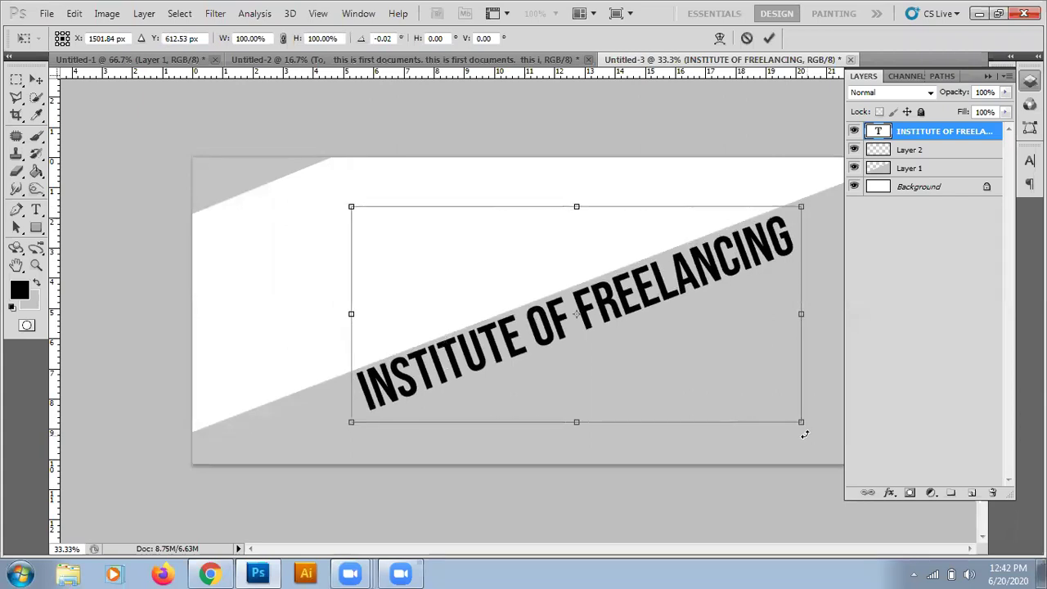
drag(805, 434, 804, 432)
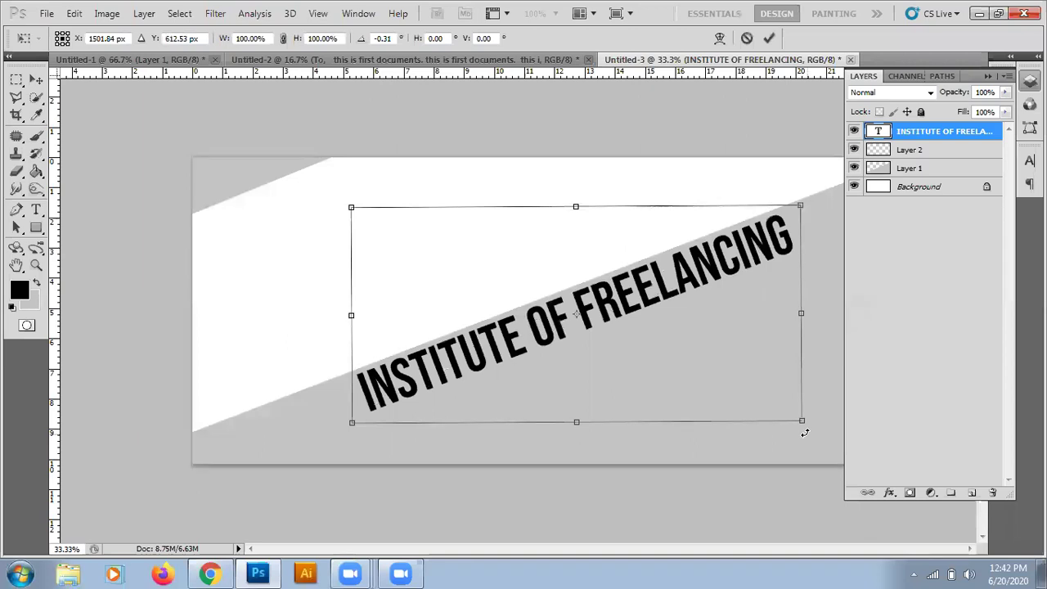
drag(805, 432, 805, 433)
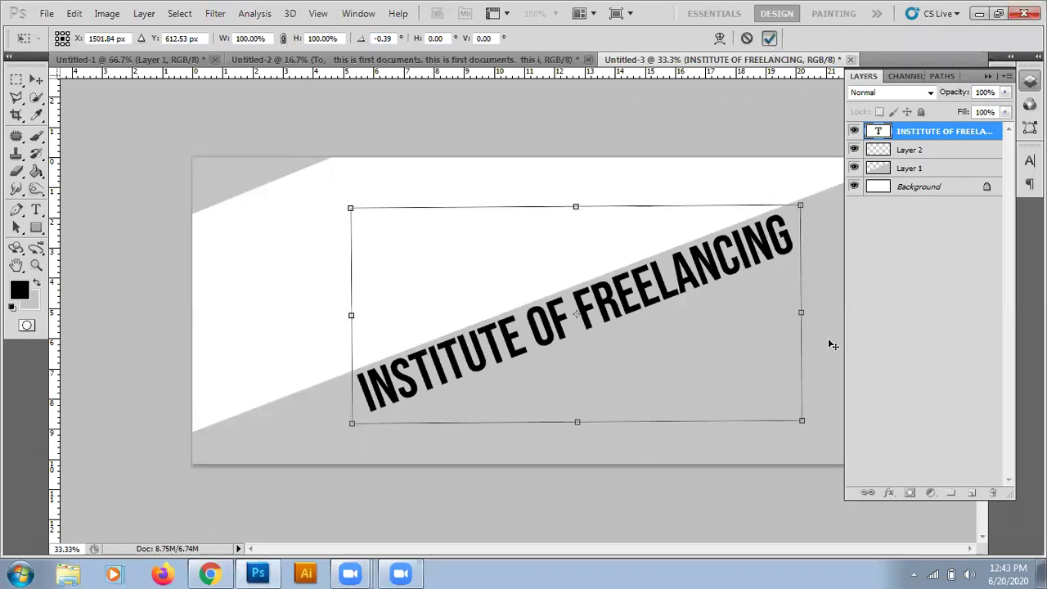
key(Return)
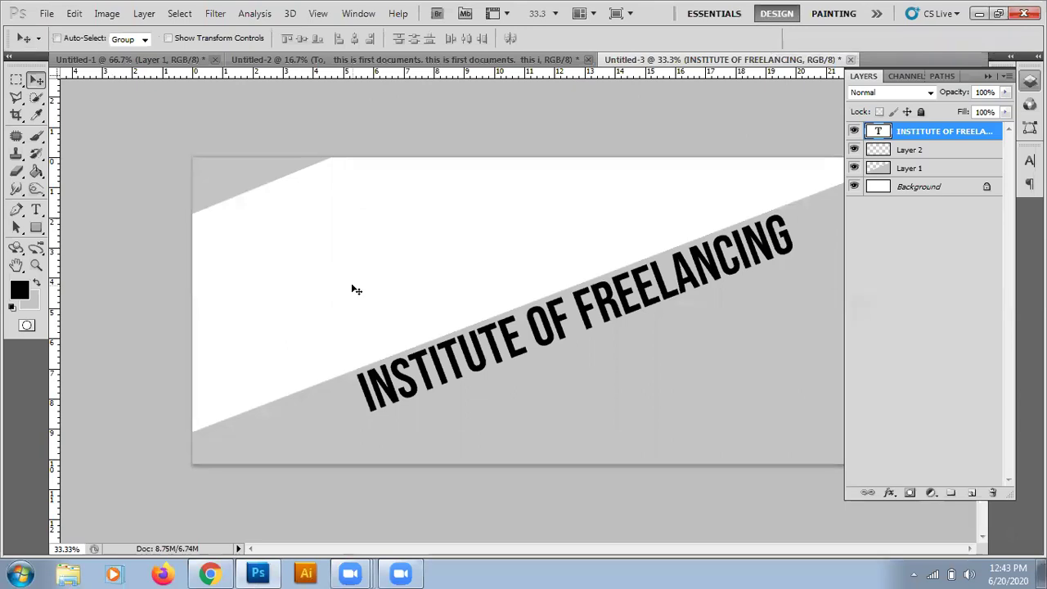
key(m)
drag(471, 318, 285, 187)
drag(531, 318, 541, 293)
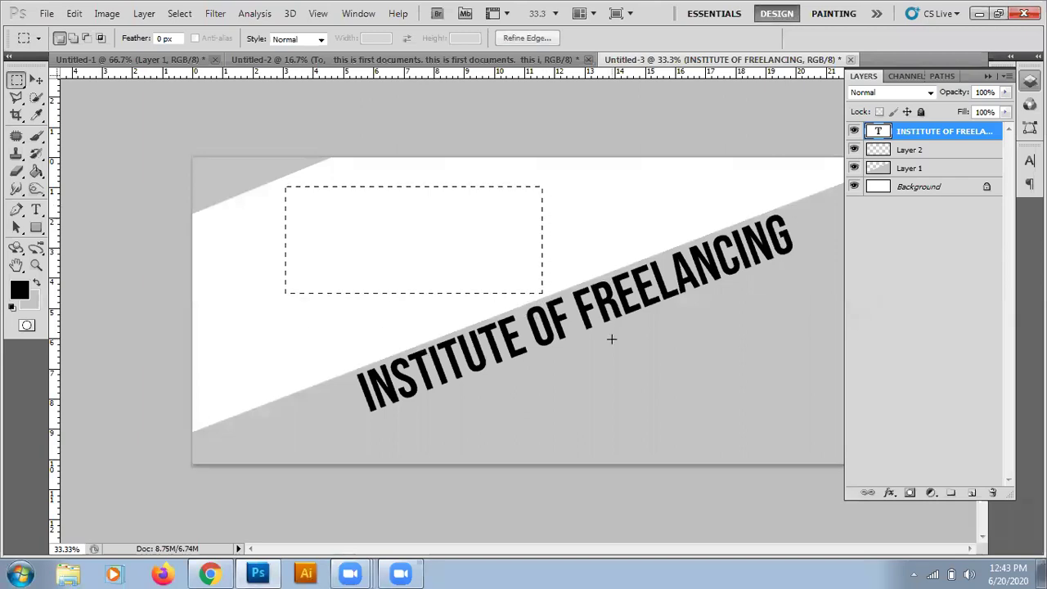
key(v)
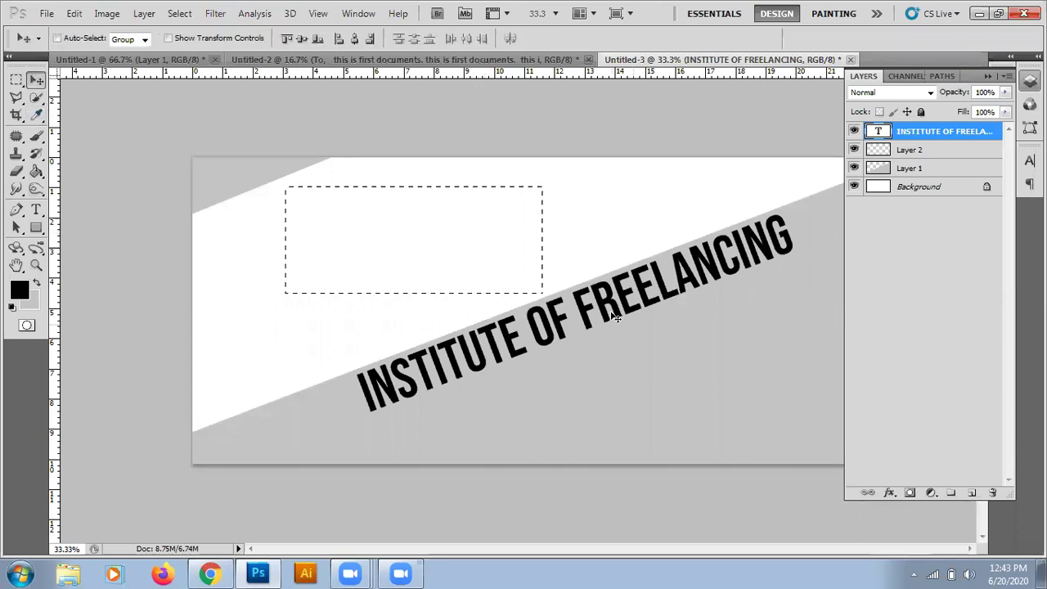
key(ctrl+d)
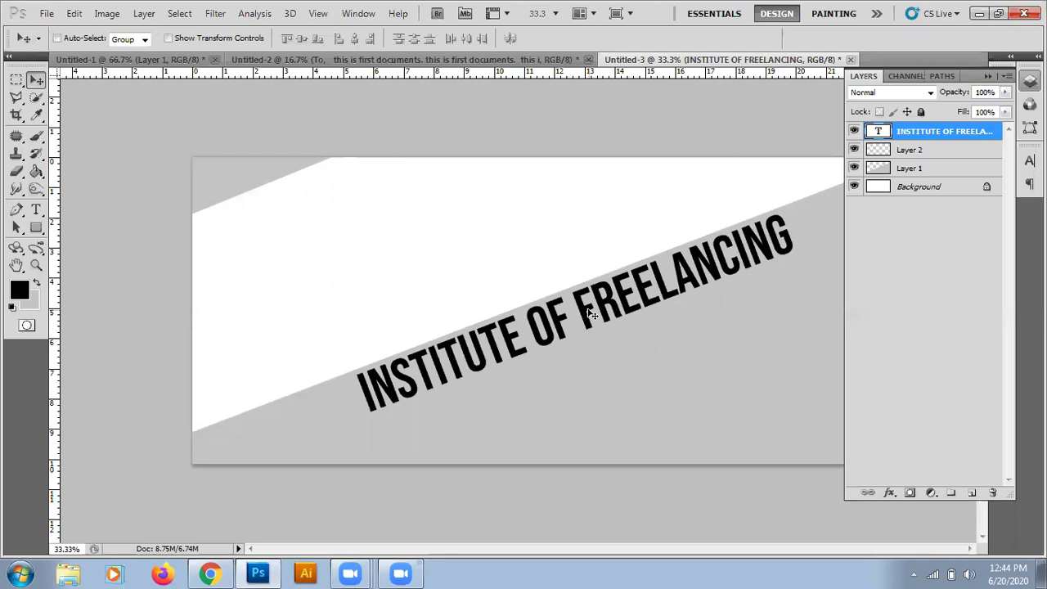
click(987, 77)
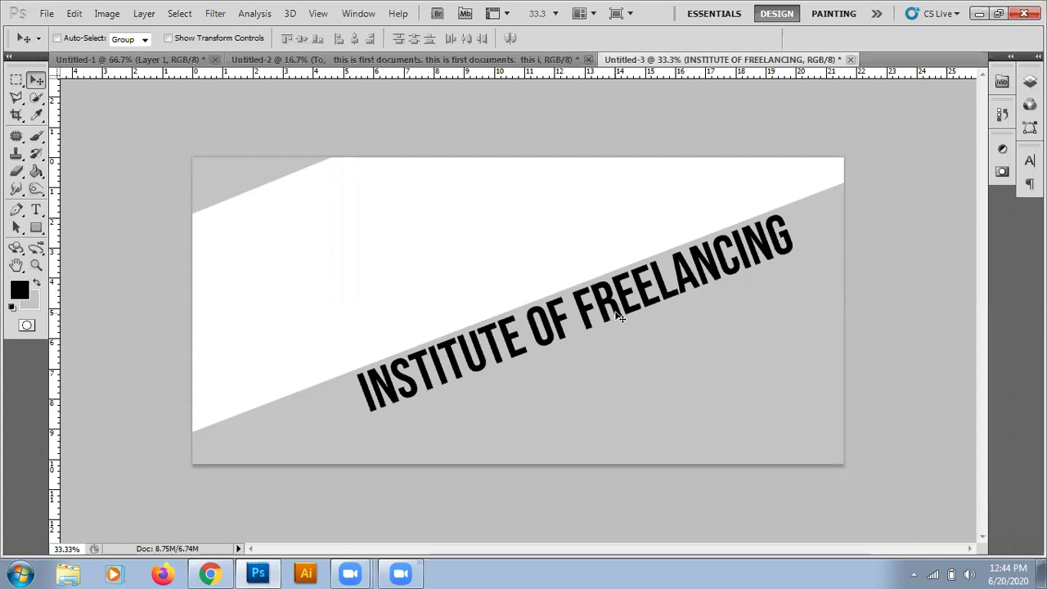
key(F7)
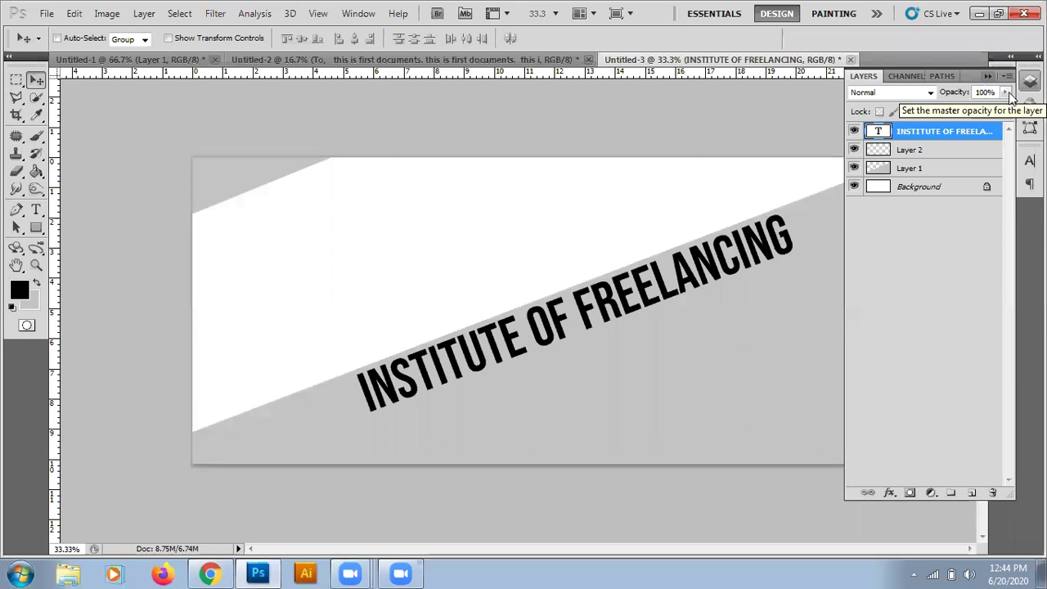
Set the heading layer's opacity to 20% so it reads as a faint grey watermark.
click(1006, 93)
drag(1006, 111, 875, 98)
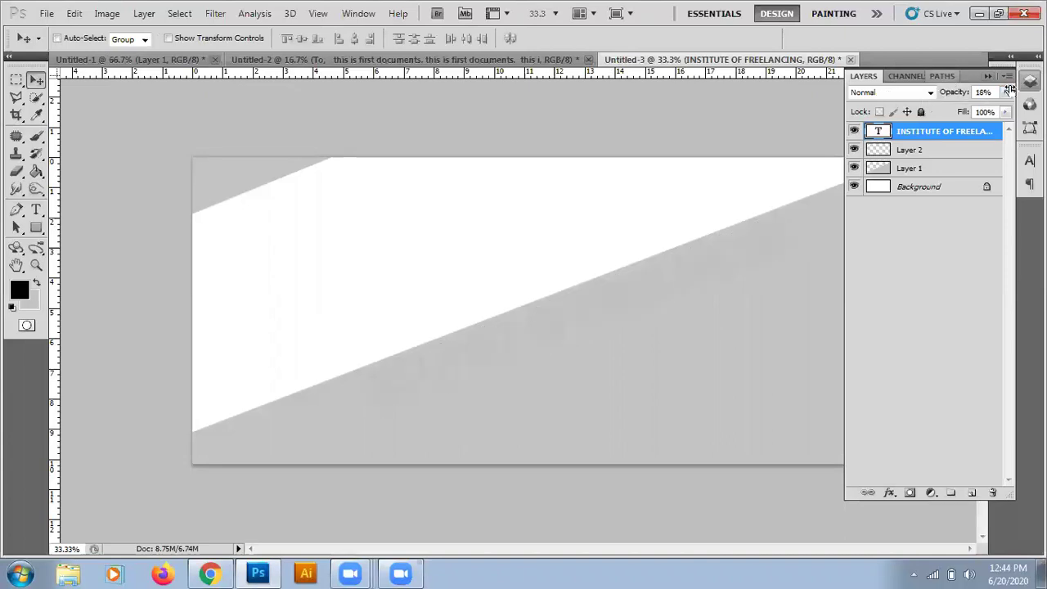
drag(1010, 89, 953, 98)
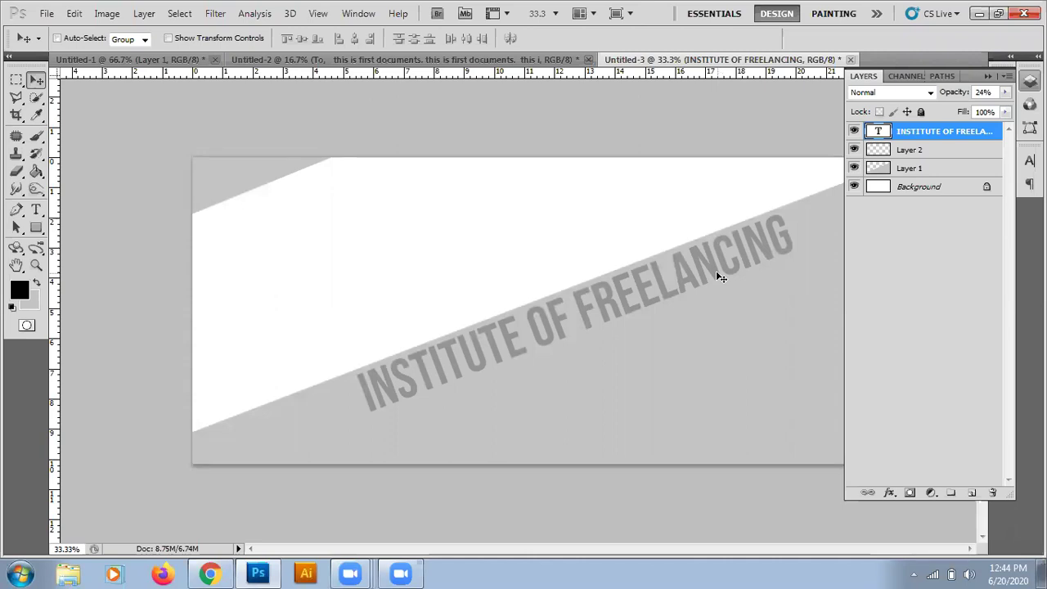
key(1)
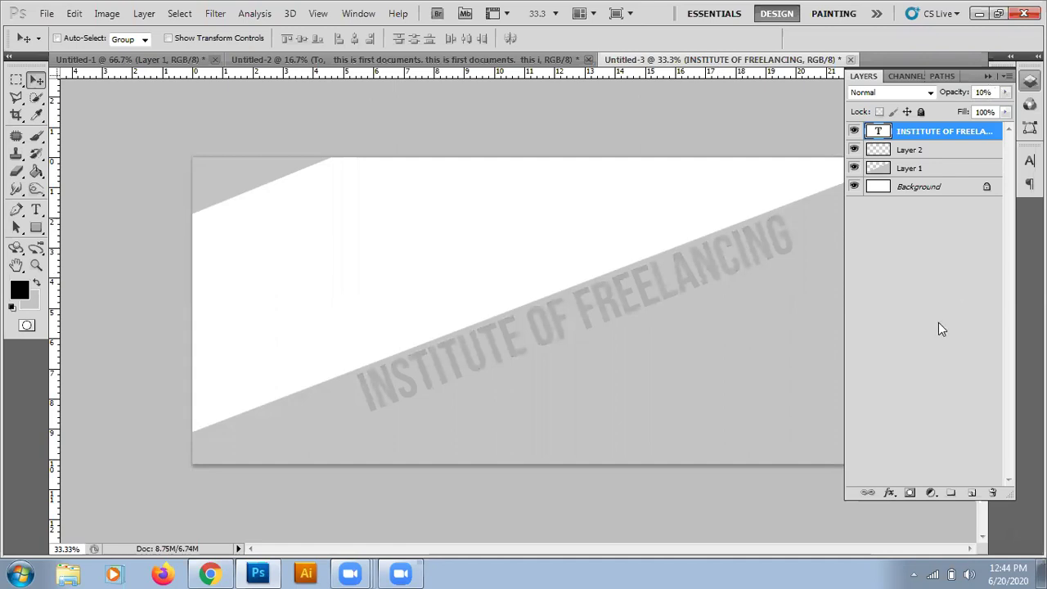
key(2)
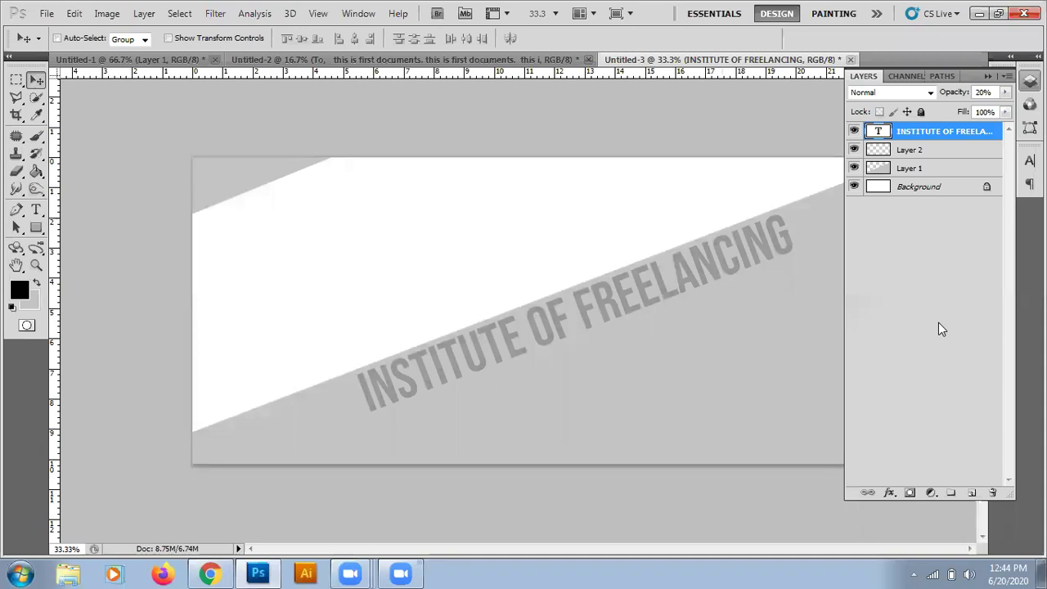
key(3)
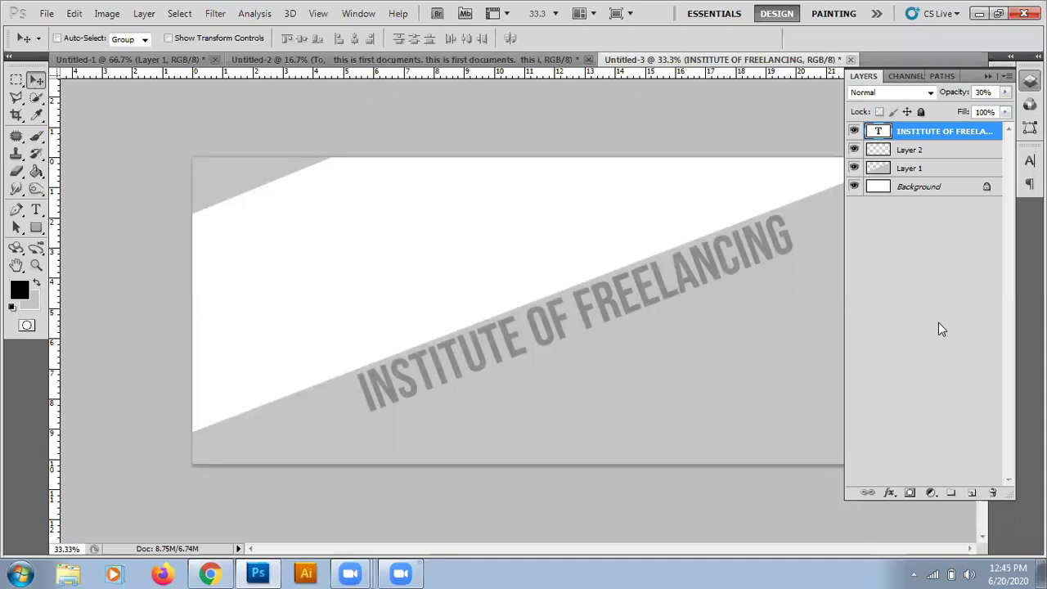
key(0)
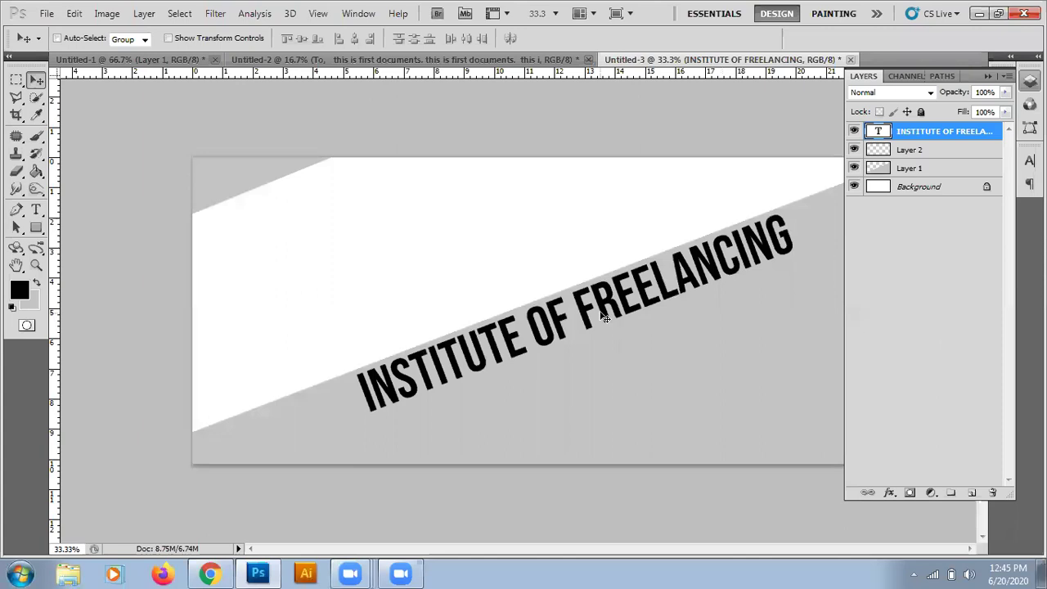
key(2)
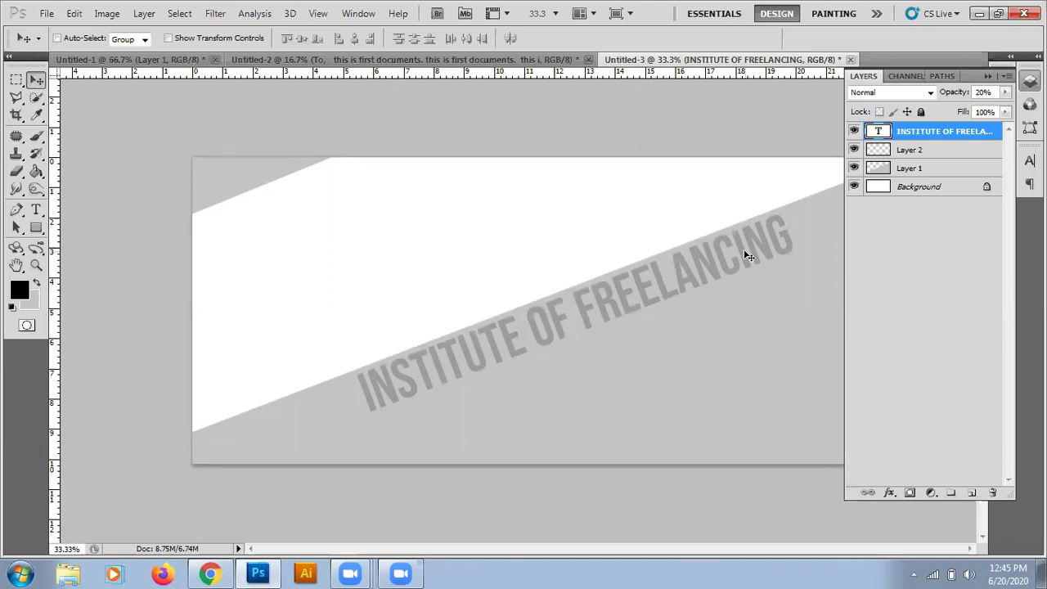
Scale the heading to about 119% and shift it down-left onto the grey diagonal band.
key(ctrl+t)
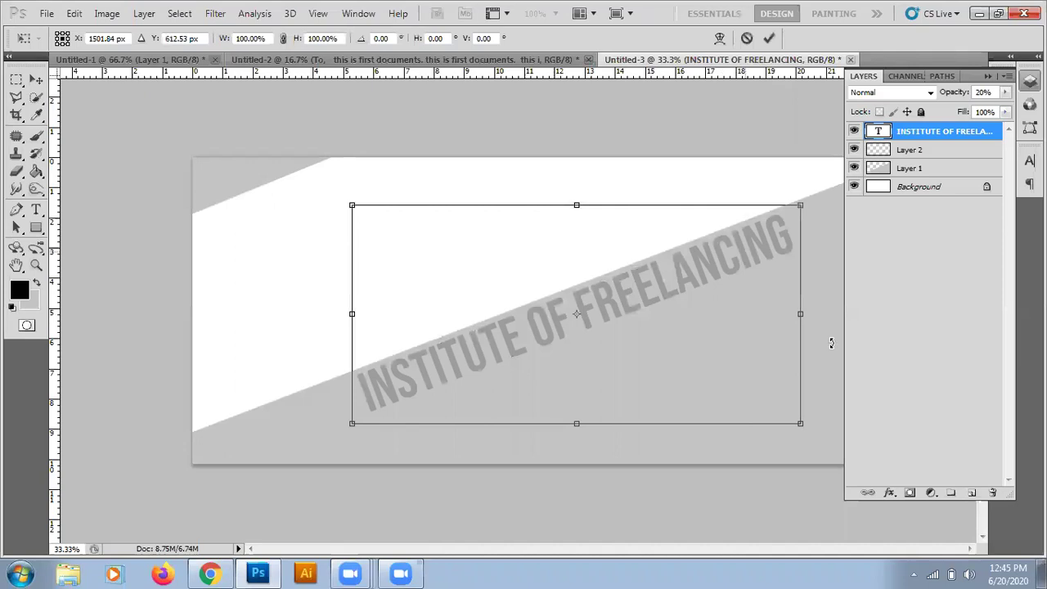
drag(806, 431, 875, 512)
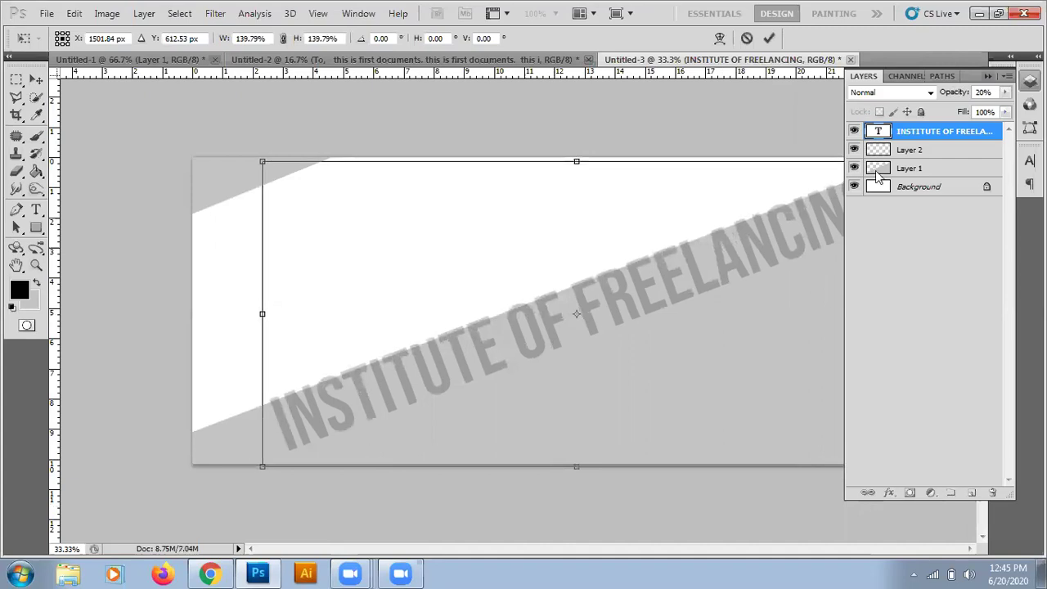
click(880, 352)
drag(857, 458, 851, 460)
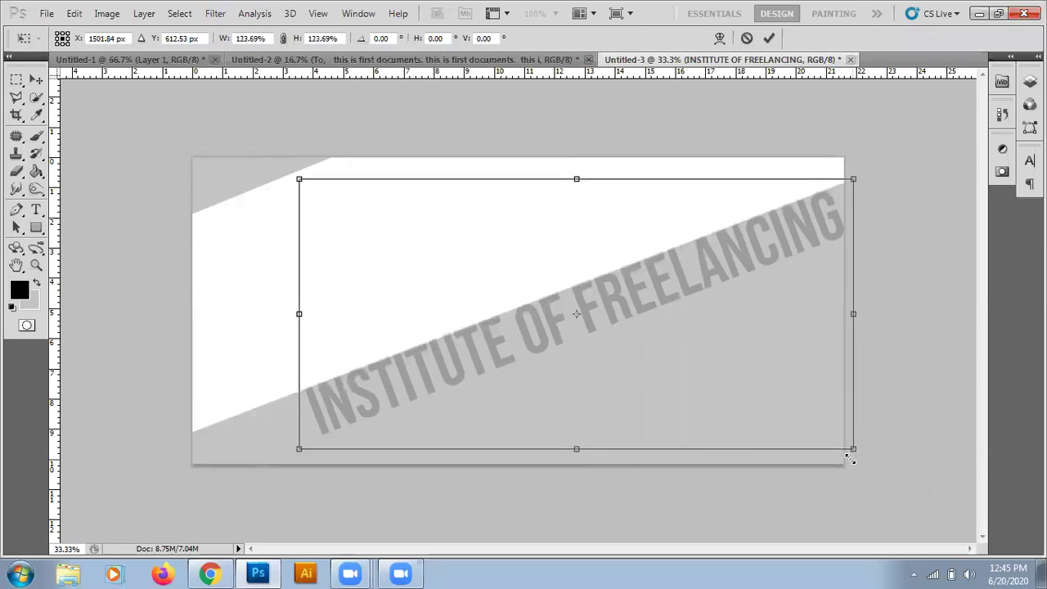
drag(851, 460, 842, 456)
drag(583, 318, 566, 329)
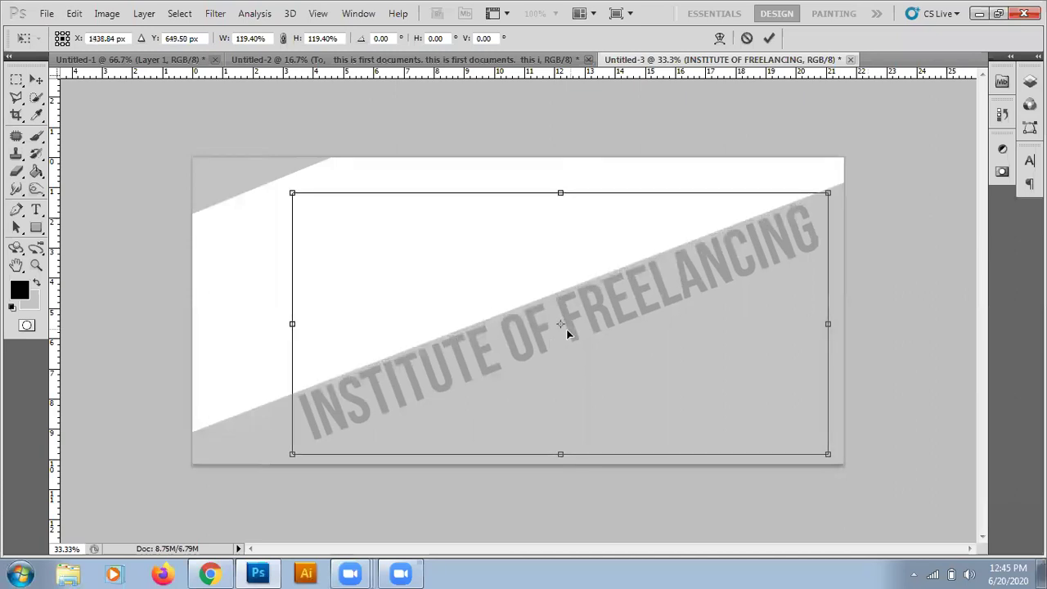
key(Return)
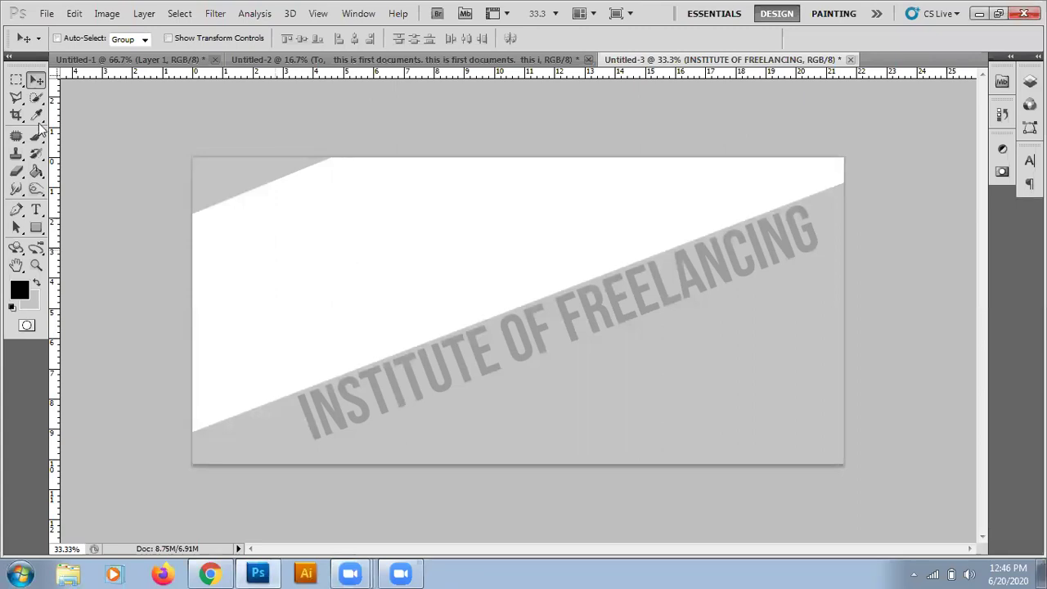
click(36, 210)
click(281, 224)
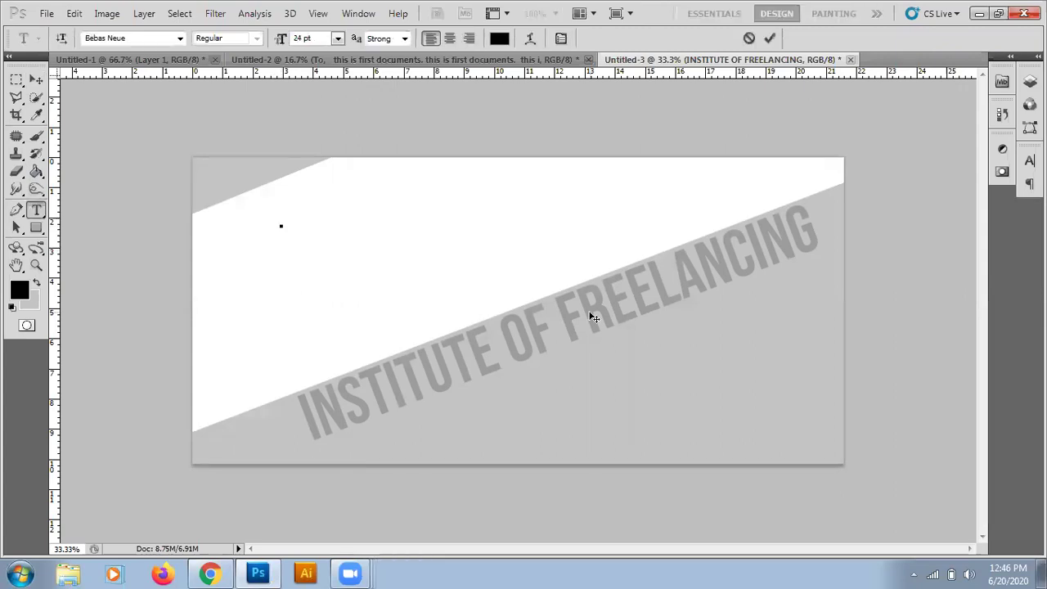
text(@)
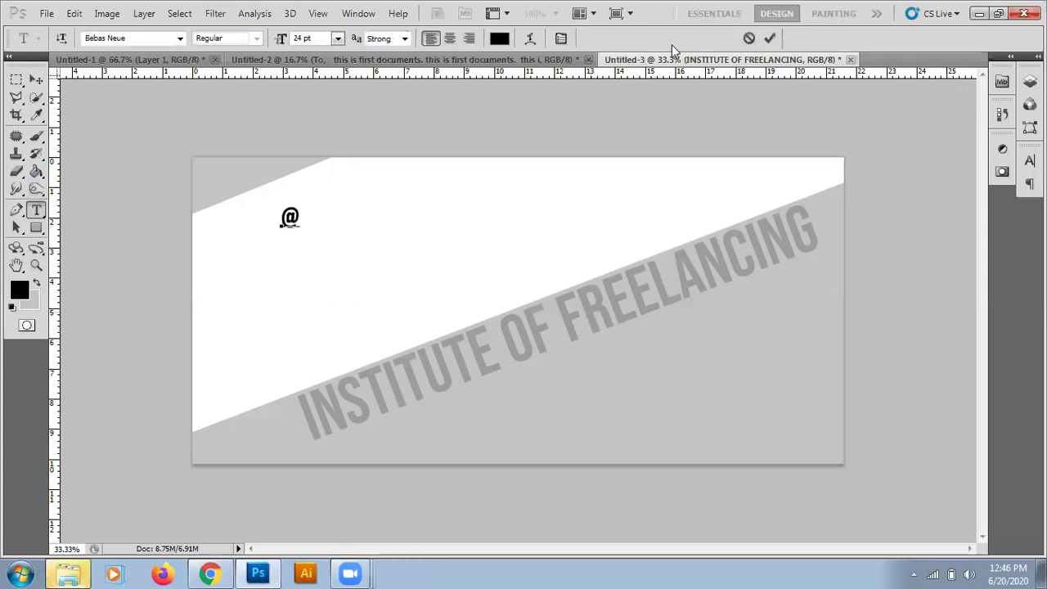
key(ctrl+Return)
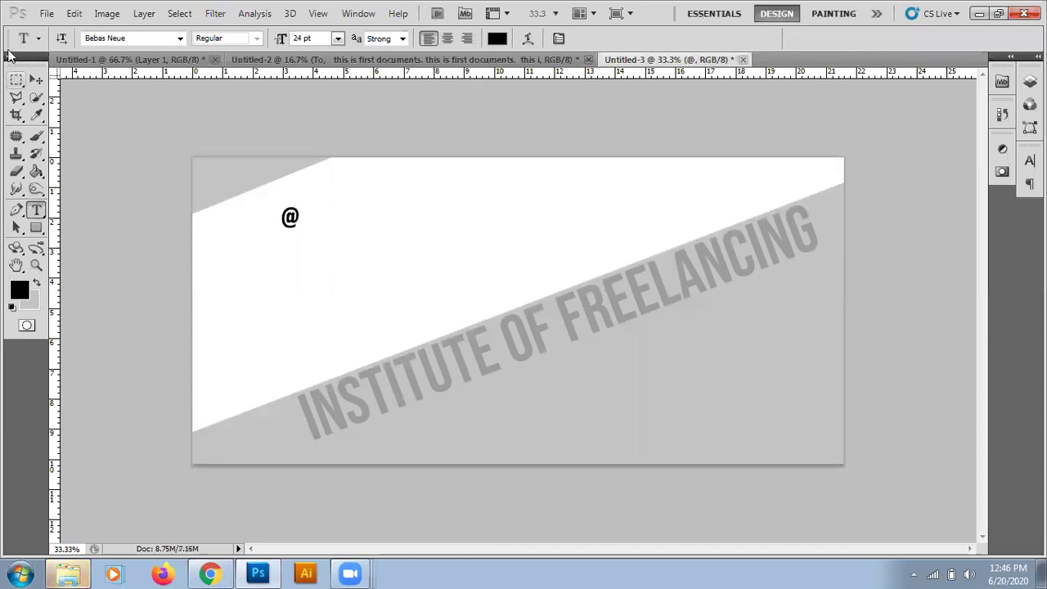
click(36, 79)
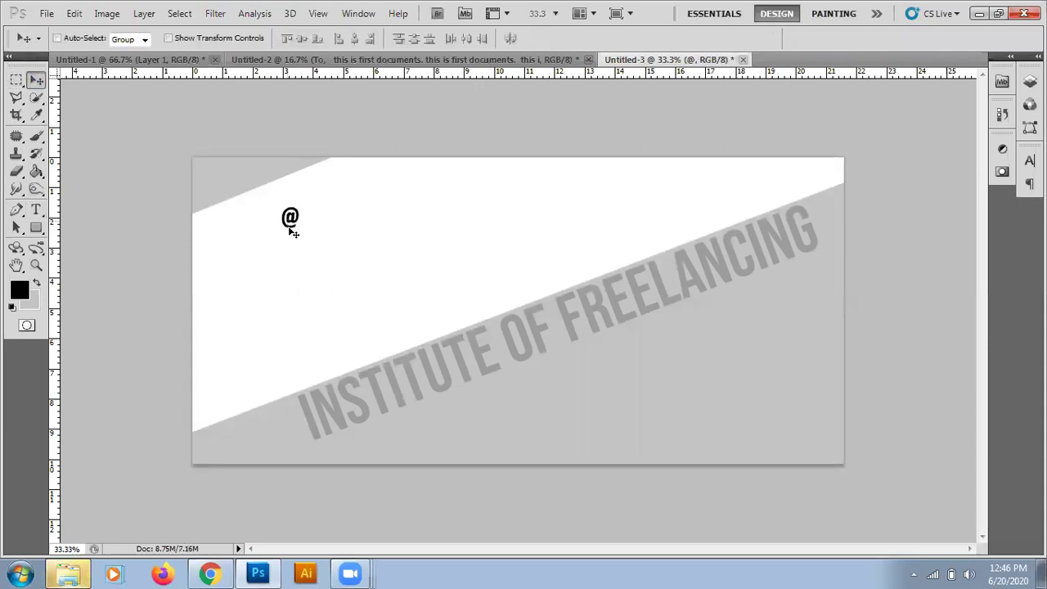
key(Delete)
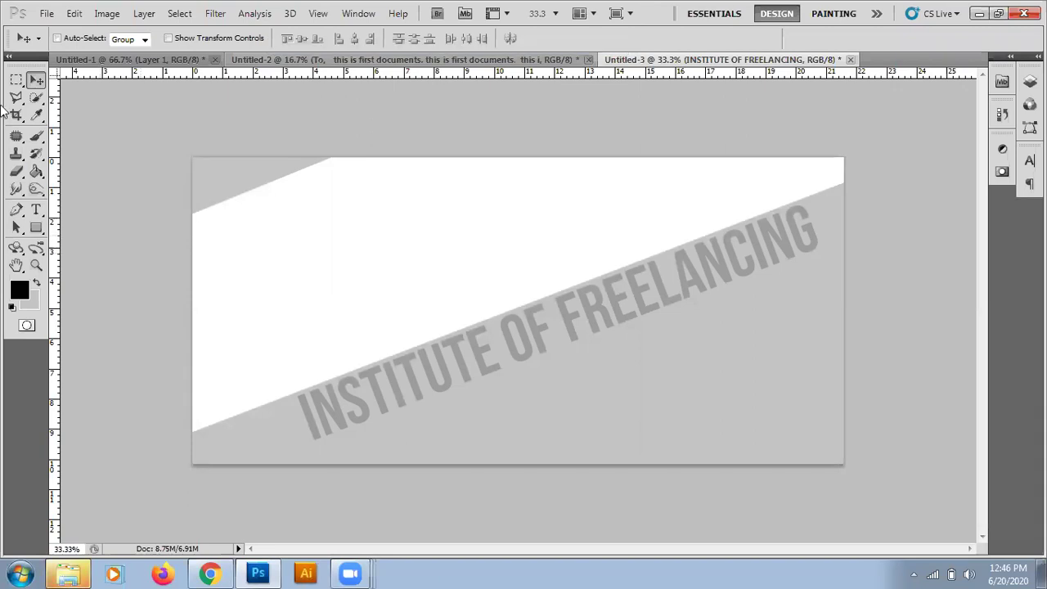
click(46, 14)
click(75, 312)
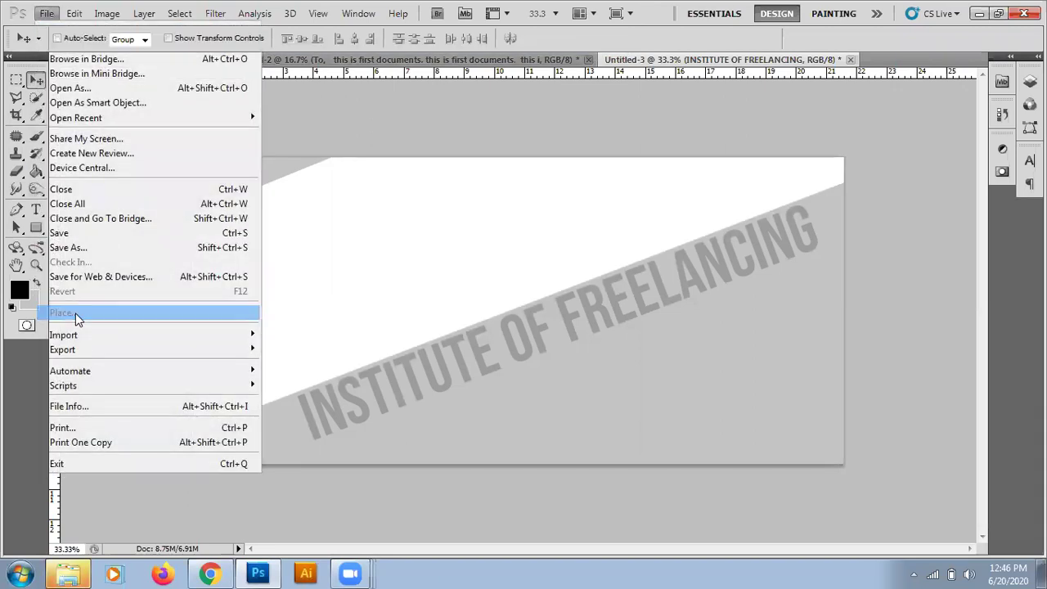
click(1005, 442)
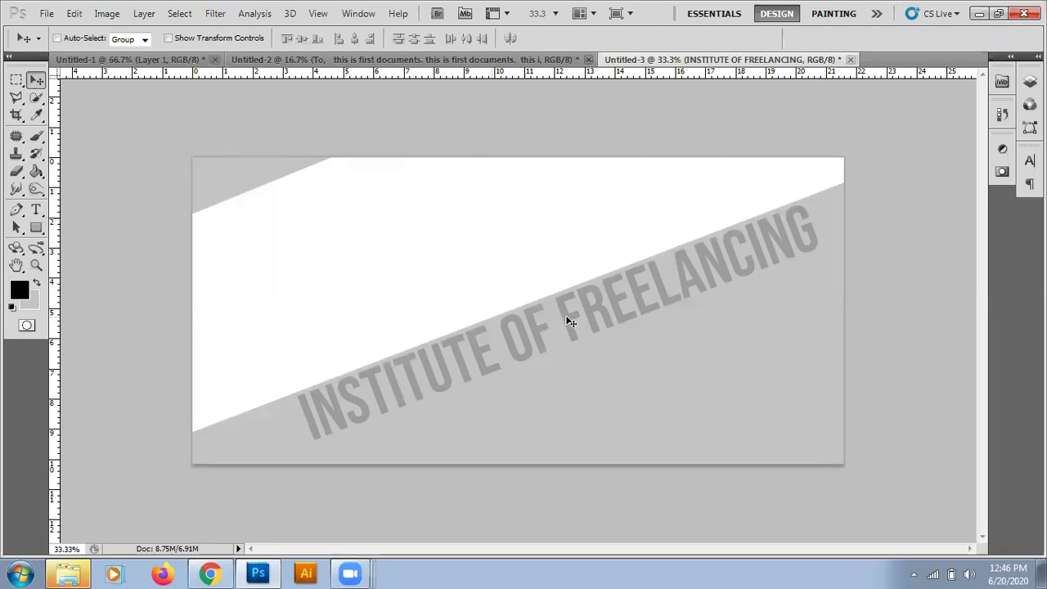
Raise the text layer's opacity to 100% so the heading shows solid black.
key(0)
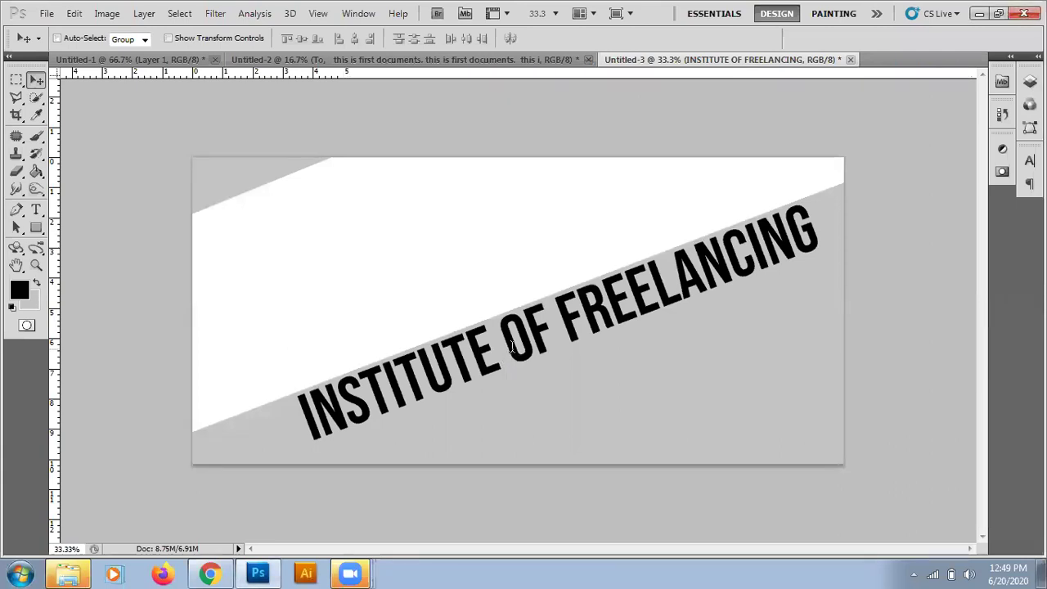
Highlight the whole INSTITUTE OF FREELANCING line (Bebas Neue, 63.06 pt) with the Type tool.
key(t)
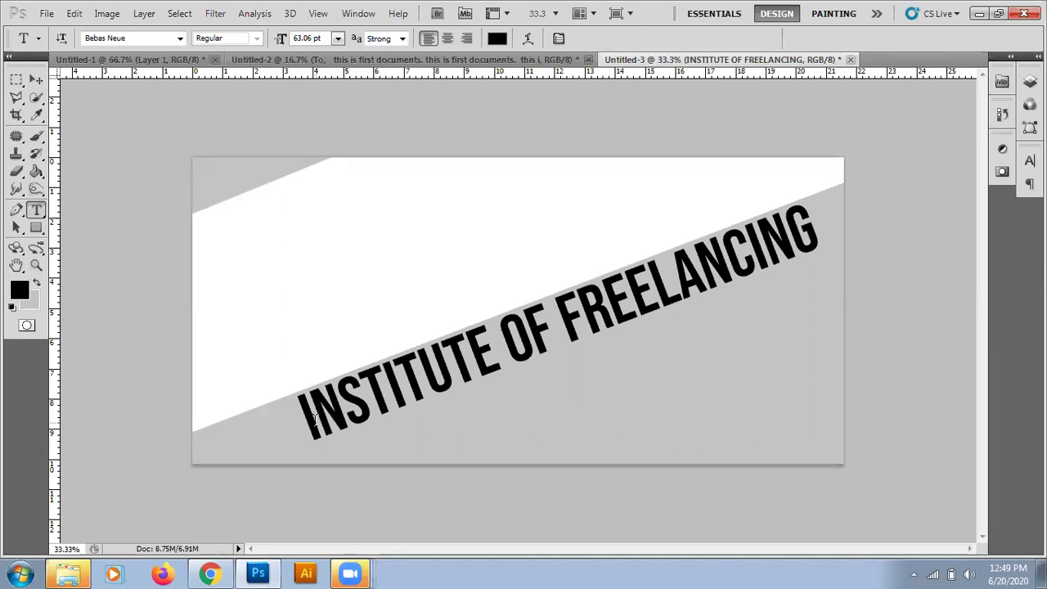
drag(308, 419, 806, 205)
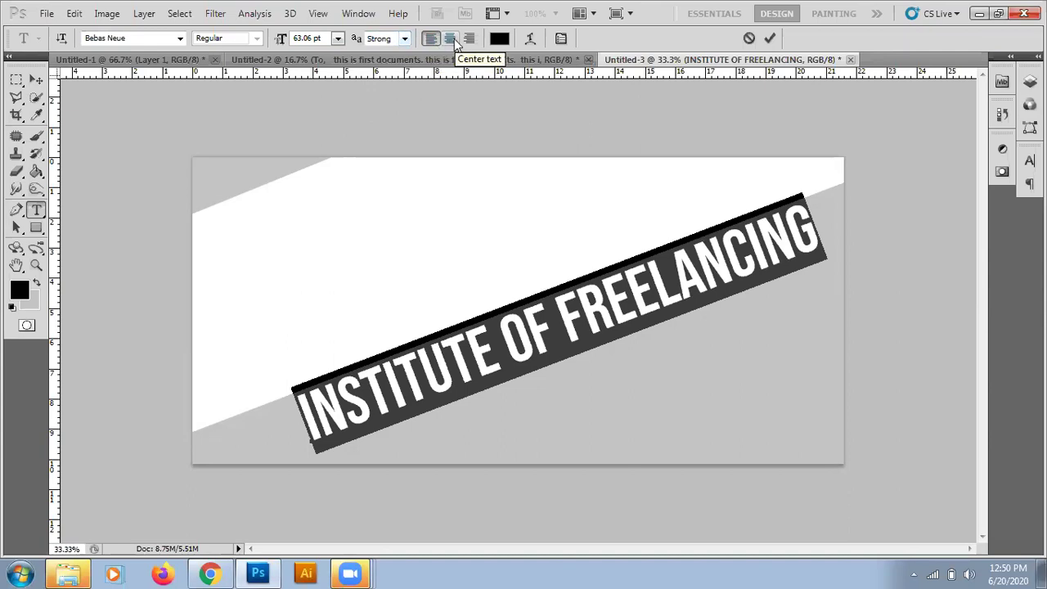
Colour the heading text blue #001eff and commit the text edit.
click(503, 43)
text(248255)
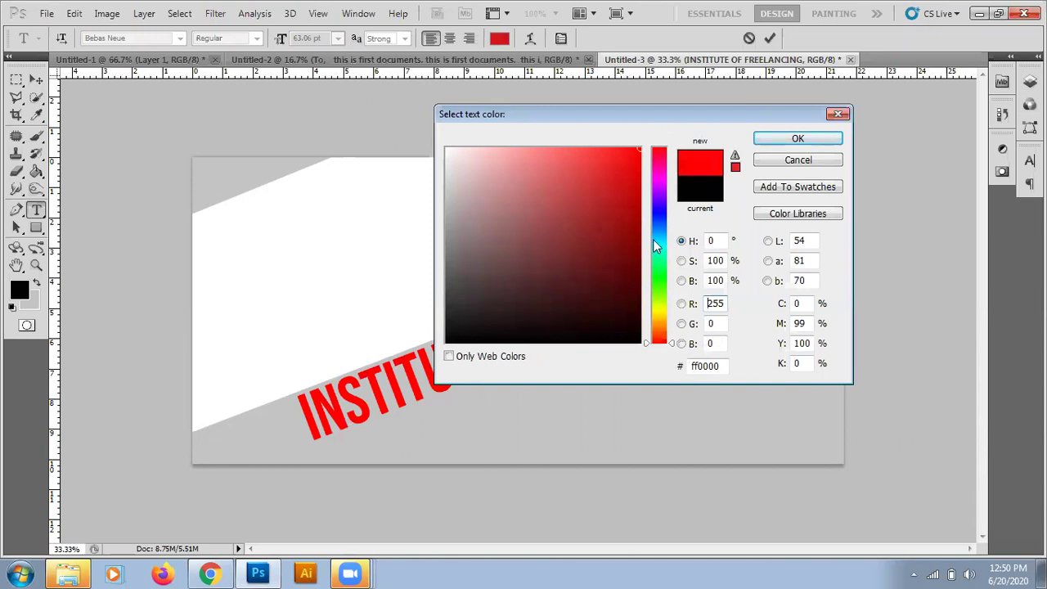
click(661, 217)
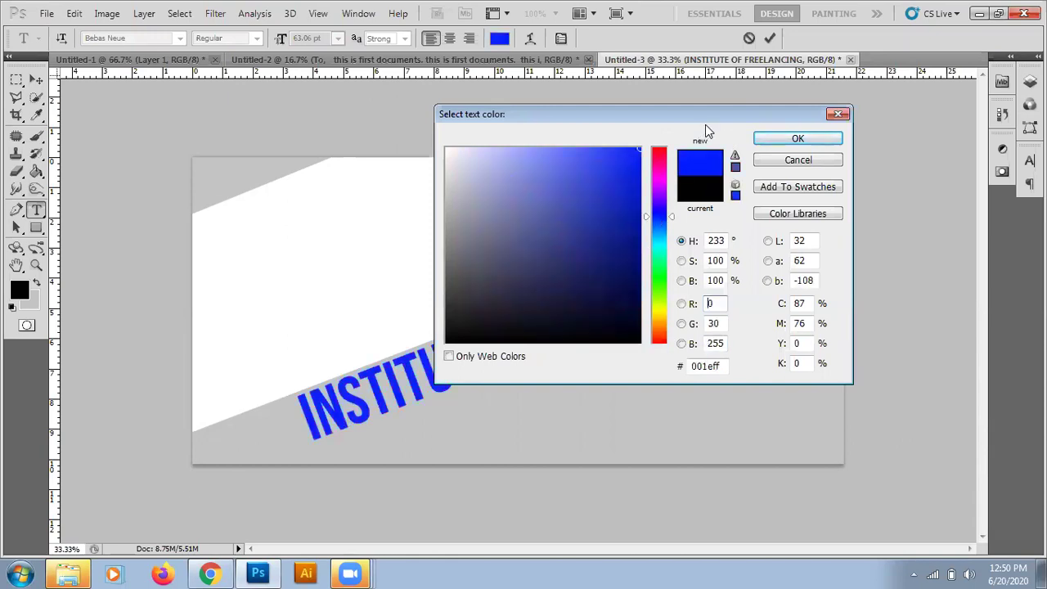
click(768, 139)
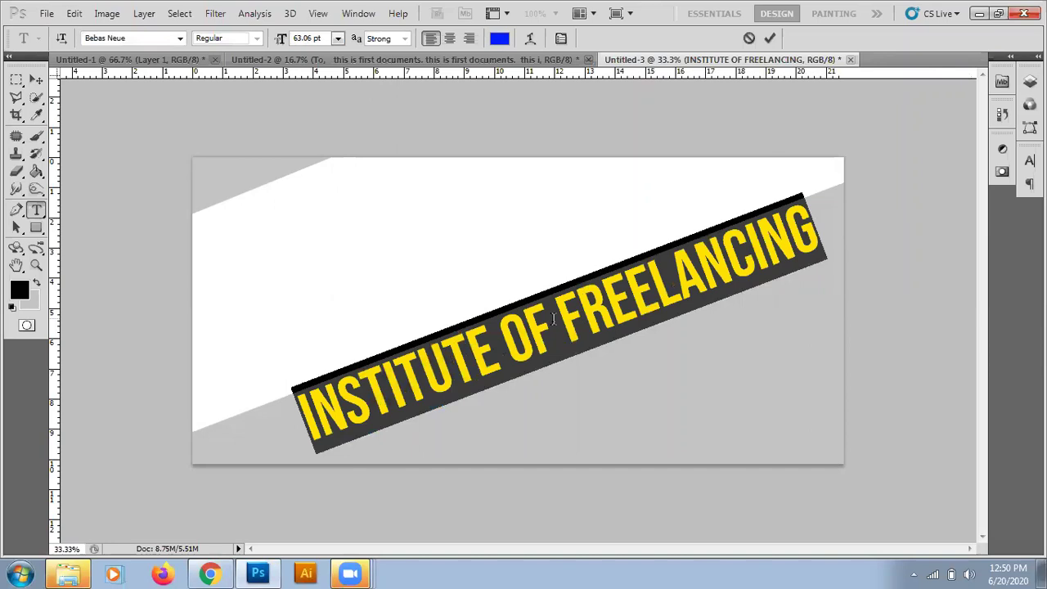
click(769, 38)
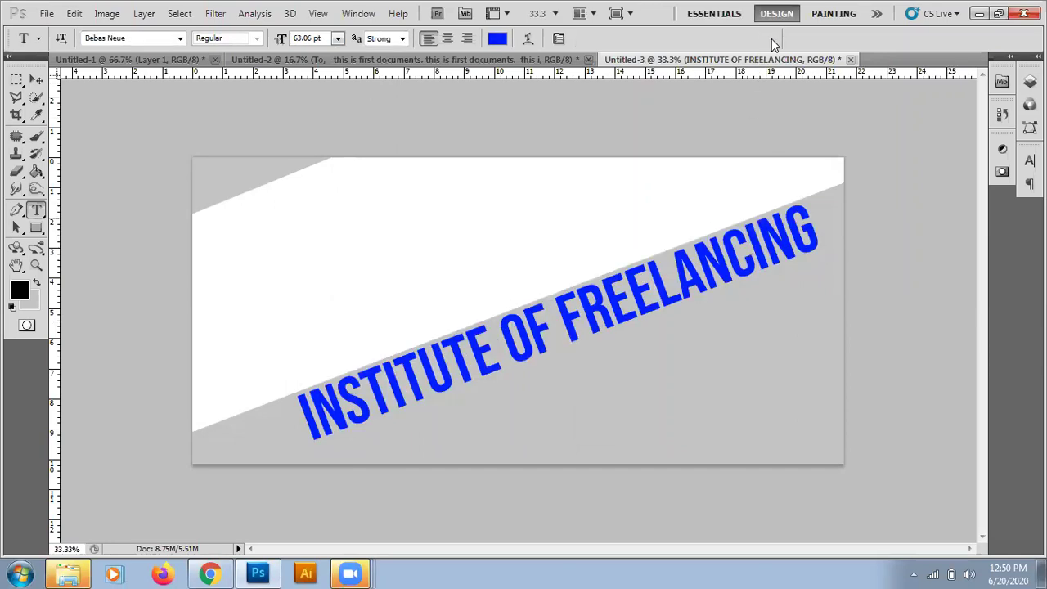
Duplicate the INSTITUTE OF FREELANCING text layer and hide the original blue layer below the copy.
click(36, 79)
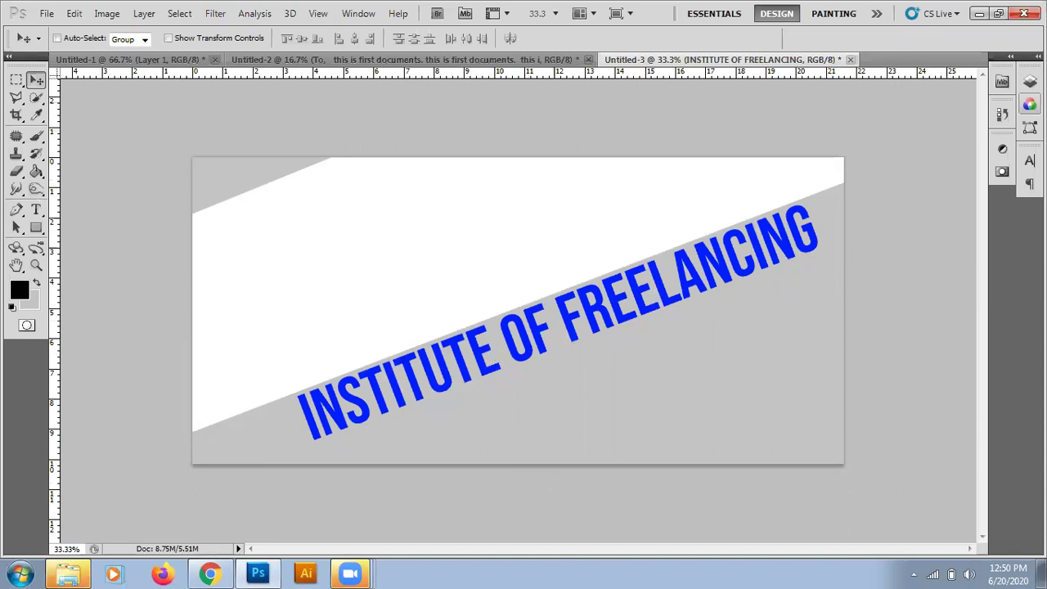
click(1030, 80)
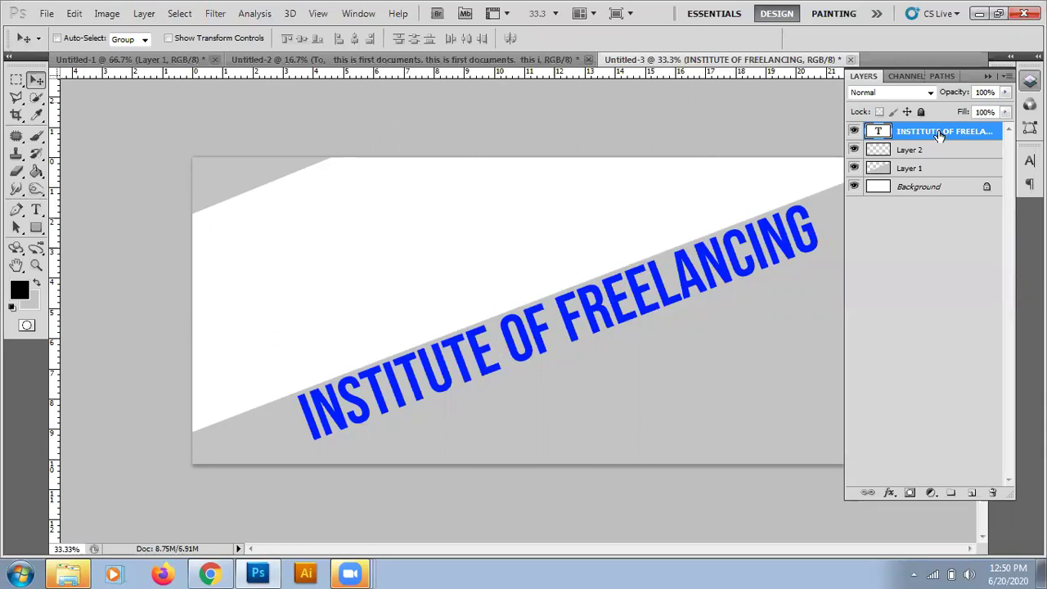
drag(940, 137, 971, 492)
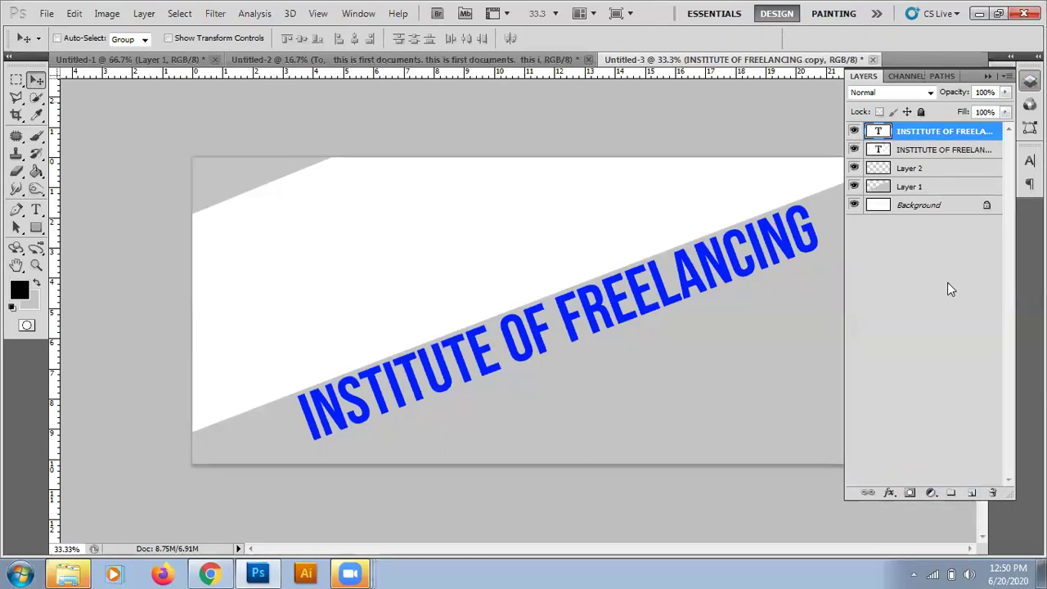
click(853, 151)
Set the title text colour to red with the Type tool's colour picker.
click(36, 209)
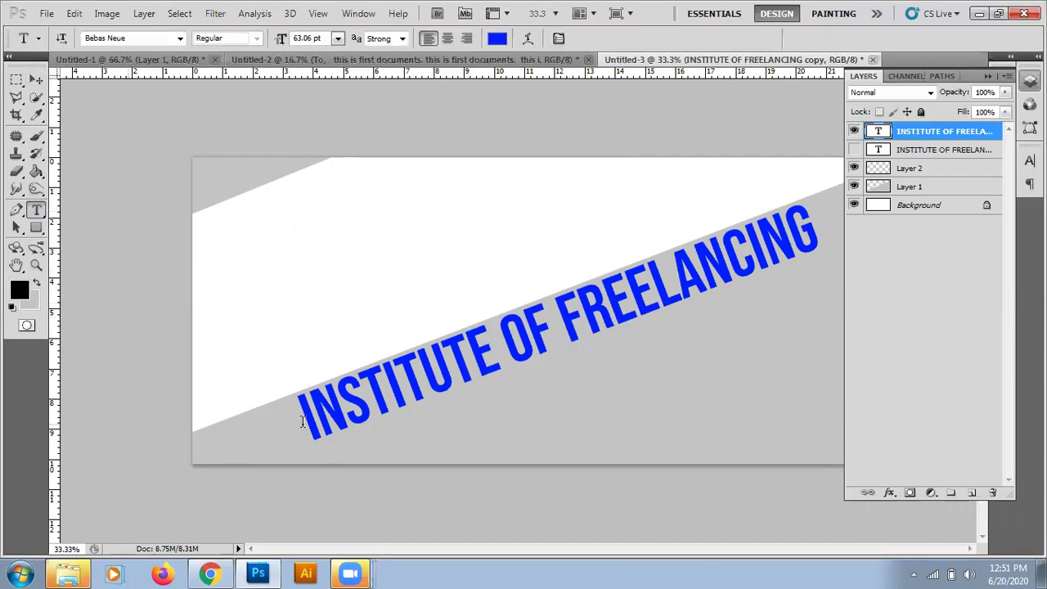
drag(302, 421, 572, 353)
click(244, 439)
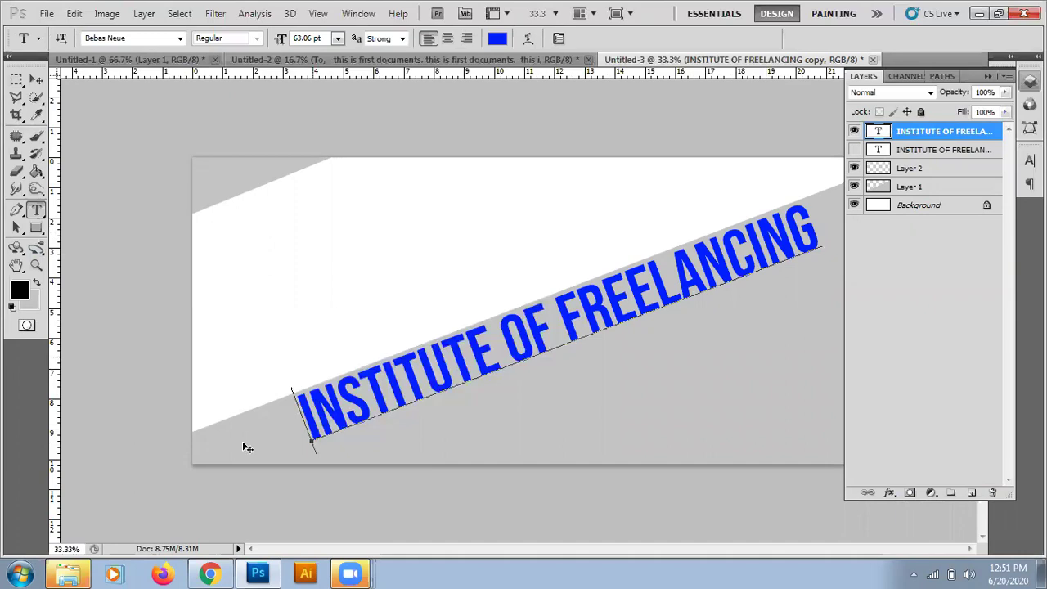
click(34, 81)
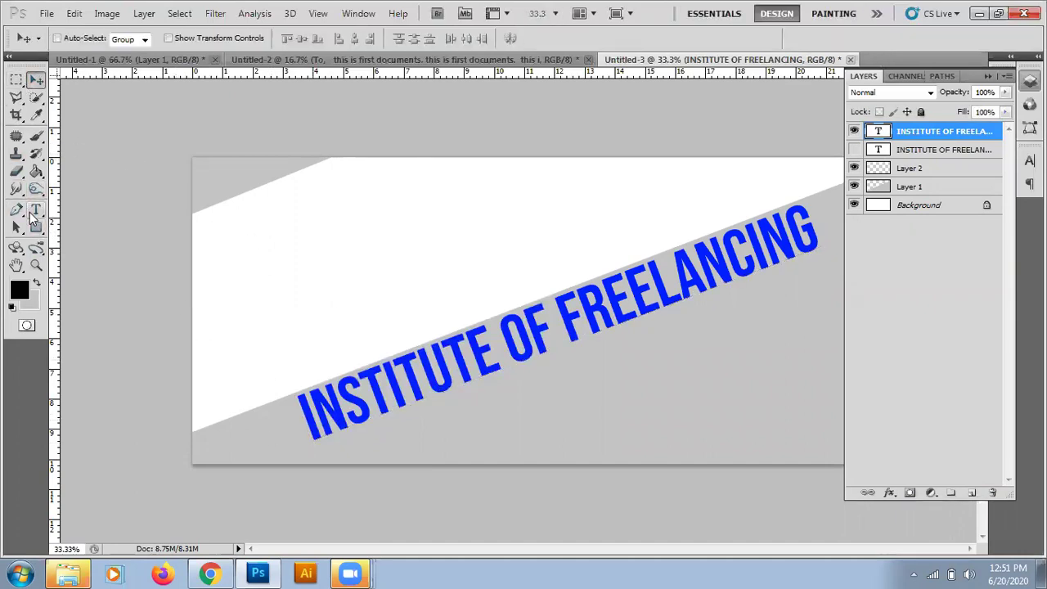
click(36, 209)
click(496, 38)
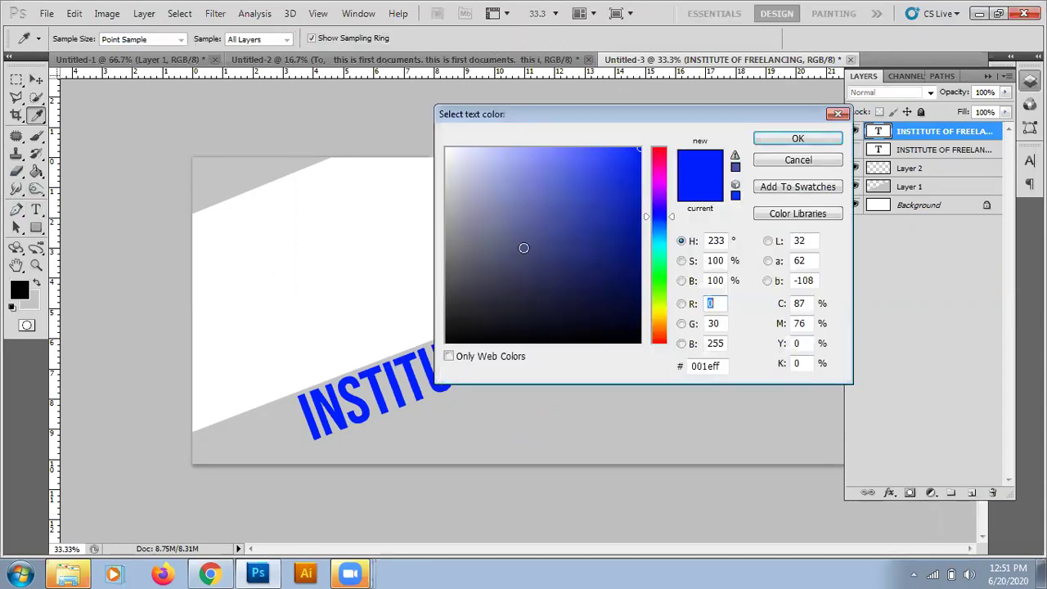
click(659, 341)
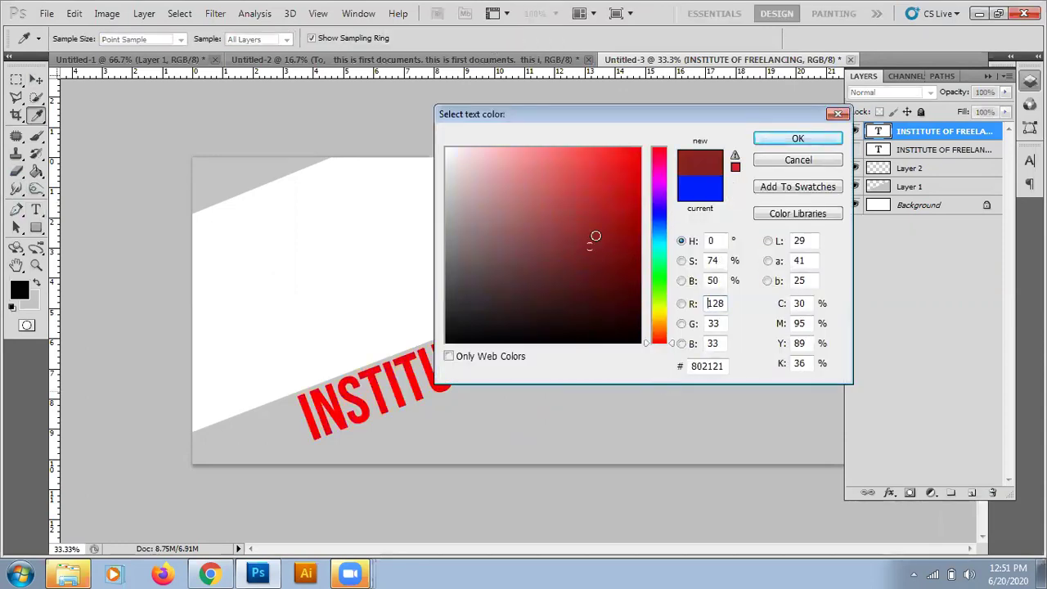
click(797, 141)
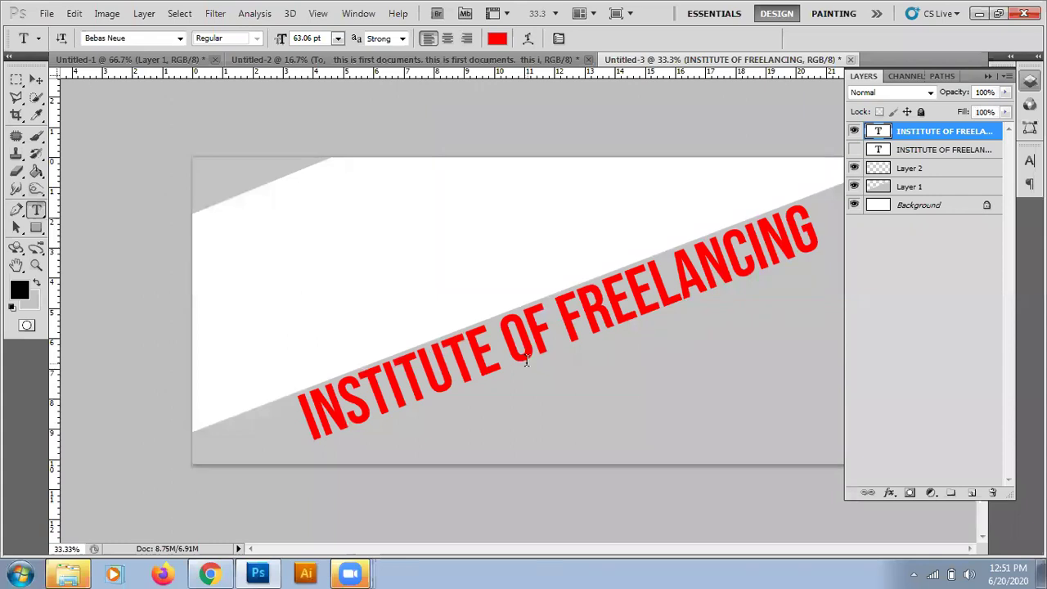
click(36, 80)
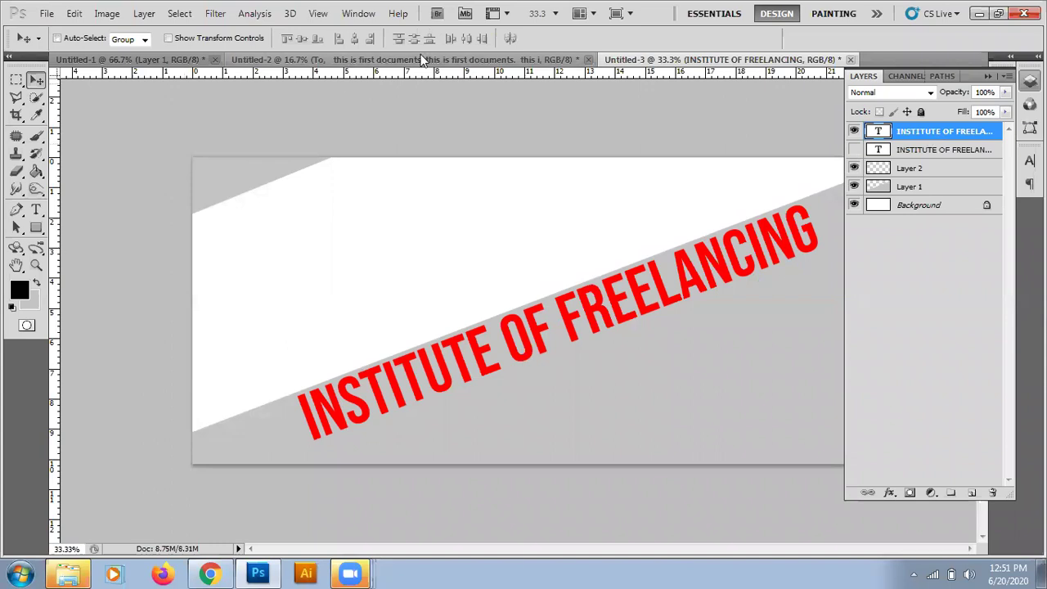
Colour the word INSTITUTE dark green (#2a7000).
click(36, 209)
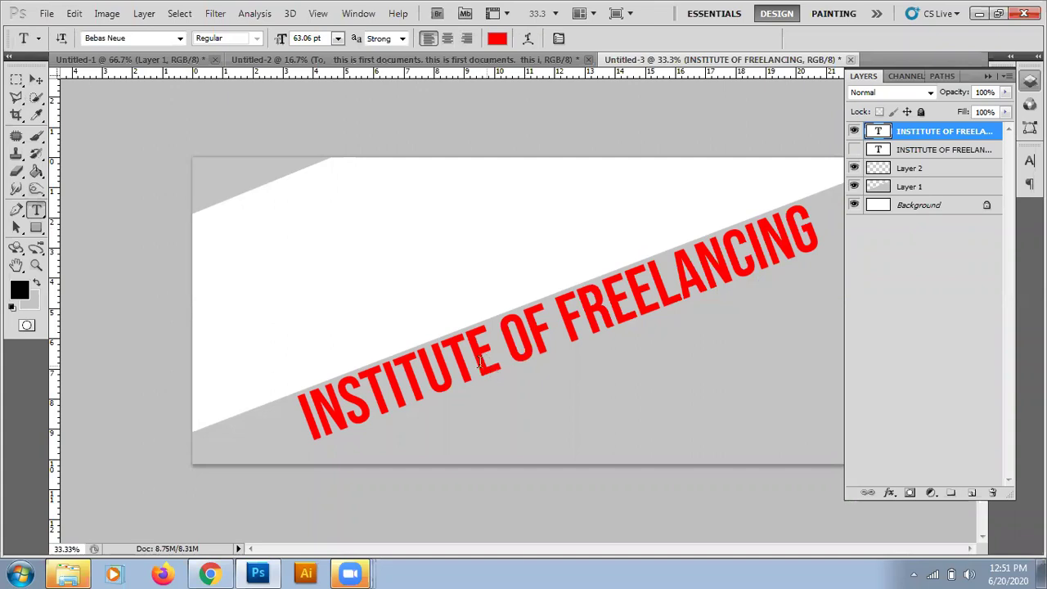
drag(299, 415, 487, 328)
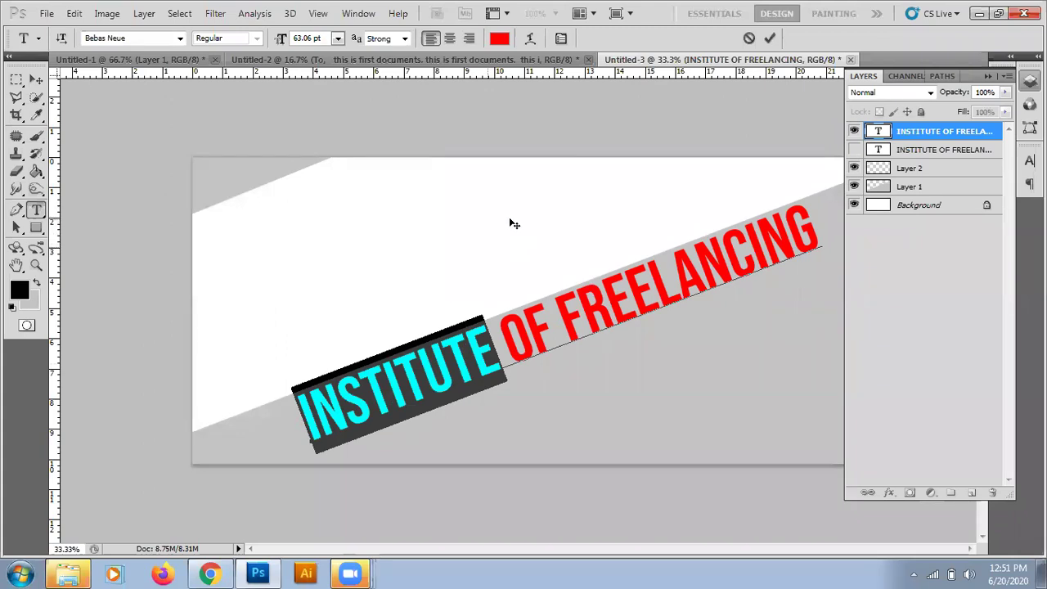
click(499, 40)
drag(661, 303, 661, 292)
drag(640, 189, 639, 258)
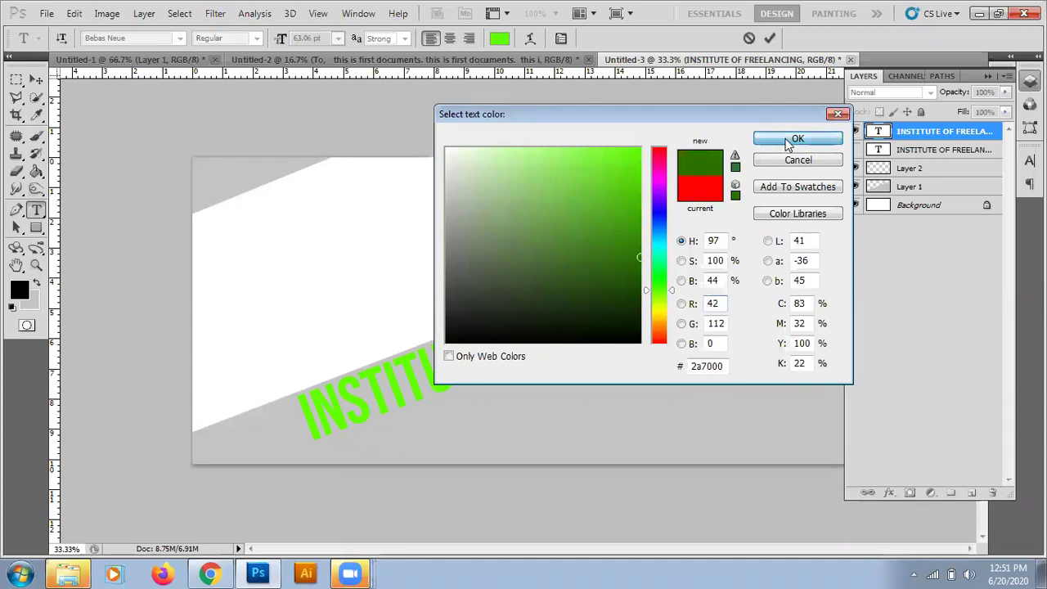
click(789, 141)
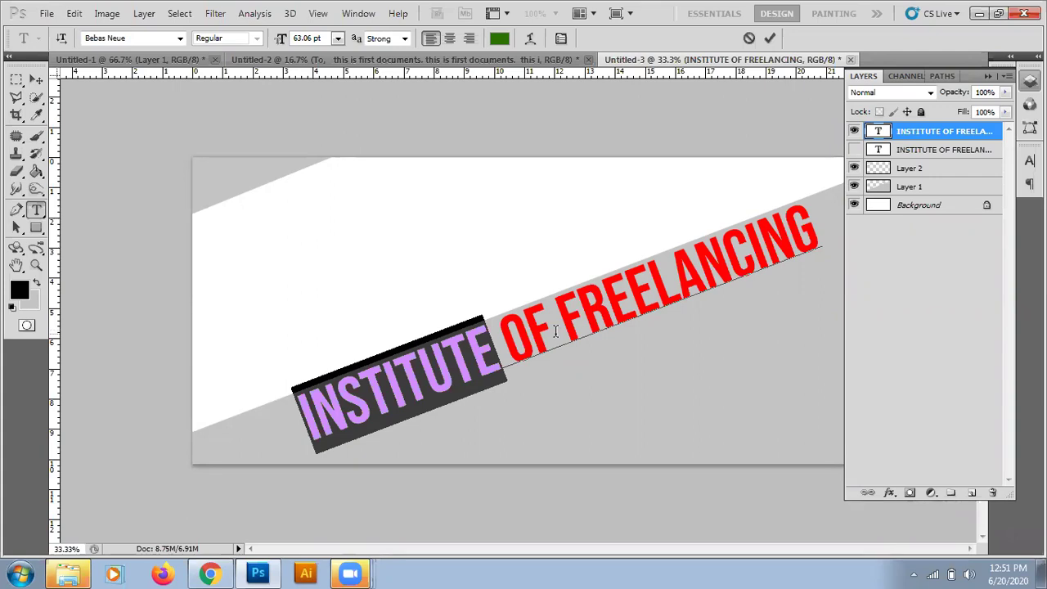
Colour the word OF yellow and commit the text edits.
drag(555, 330, 494, 350)
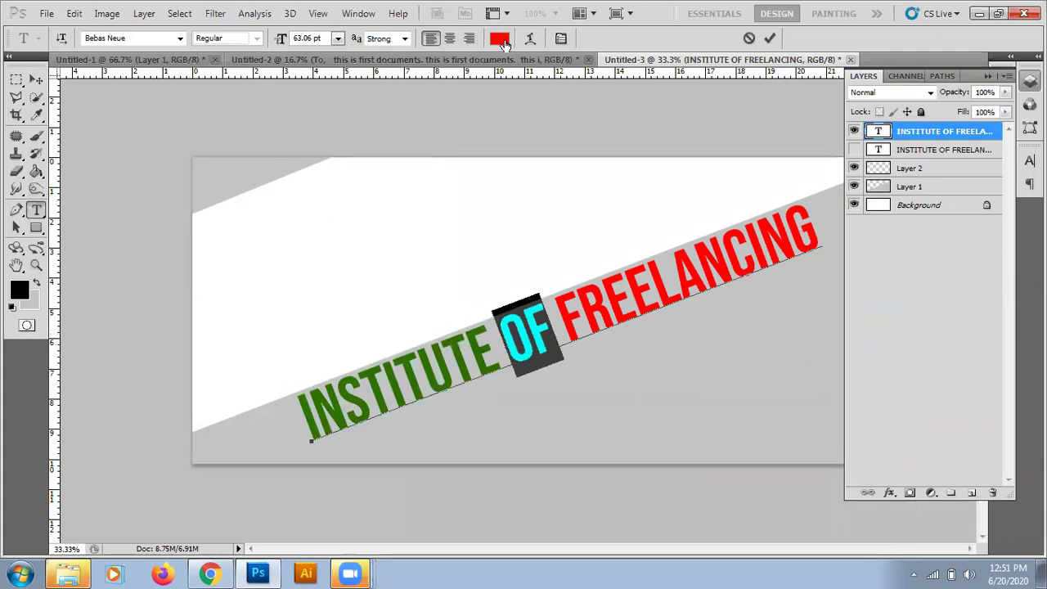
click(499, 38)
click(659, 309)
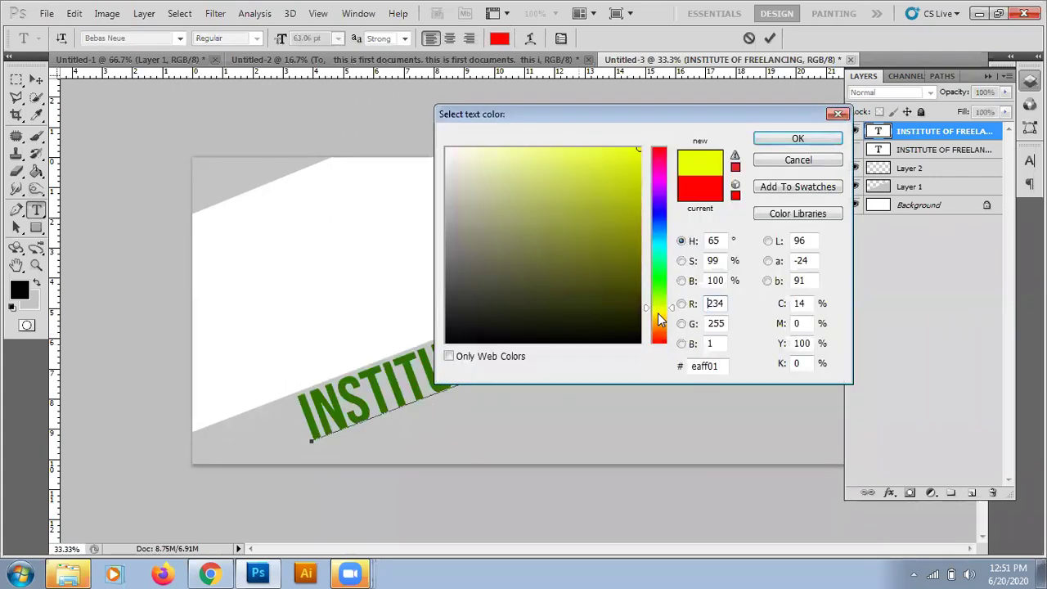
click(797, 139)
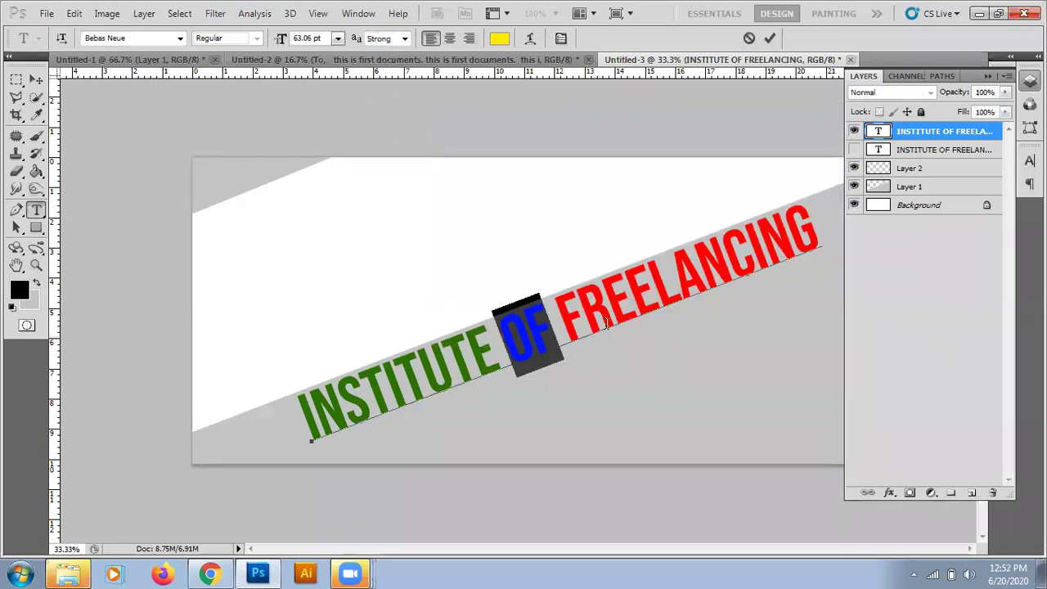
click(768, 38)
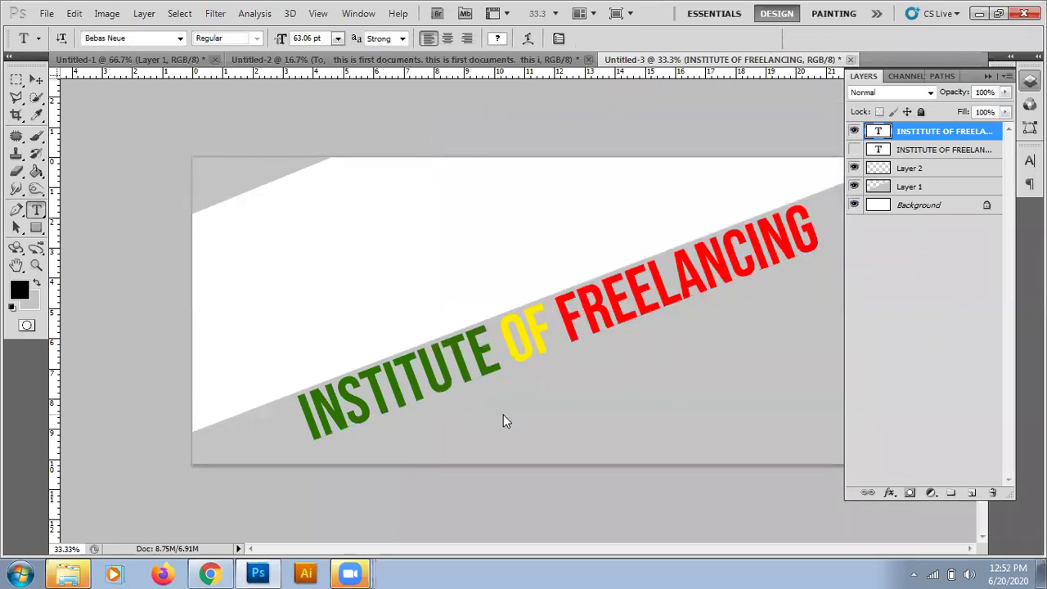
Switch to the Move tool, leaving the tricolour title edit committed.
click(36, 79)
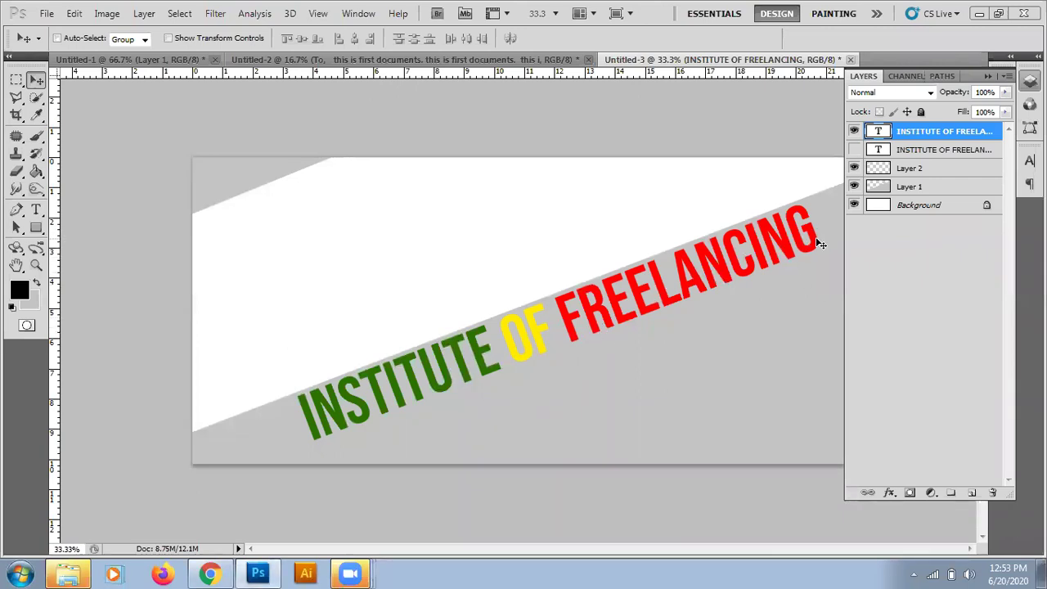
Show the blue original title layer beneath the coloured copy and select it.
click(854, 130)
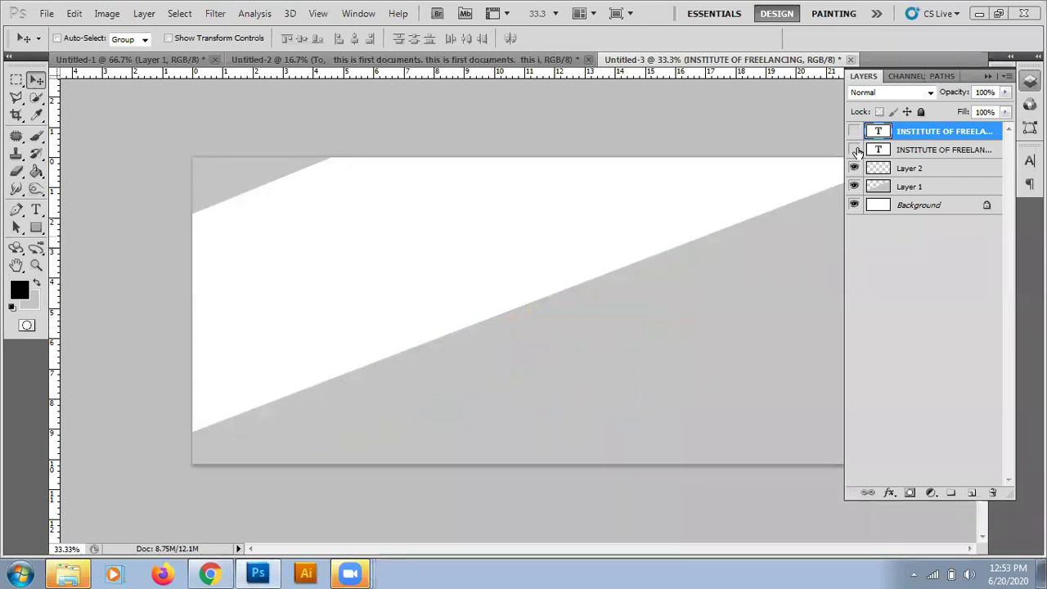
click(854, 150)
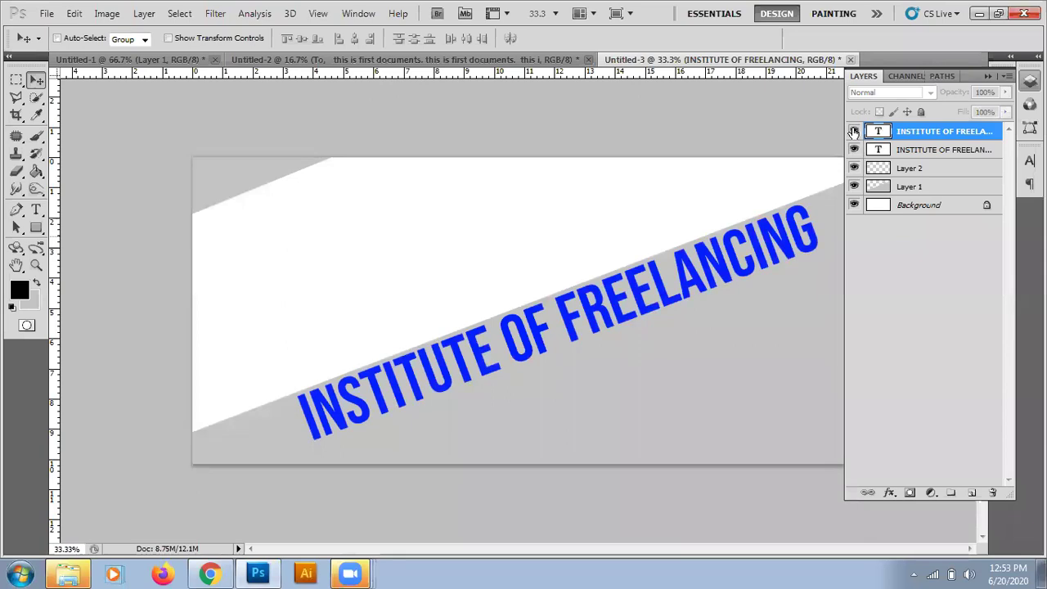
click(854, 130)
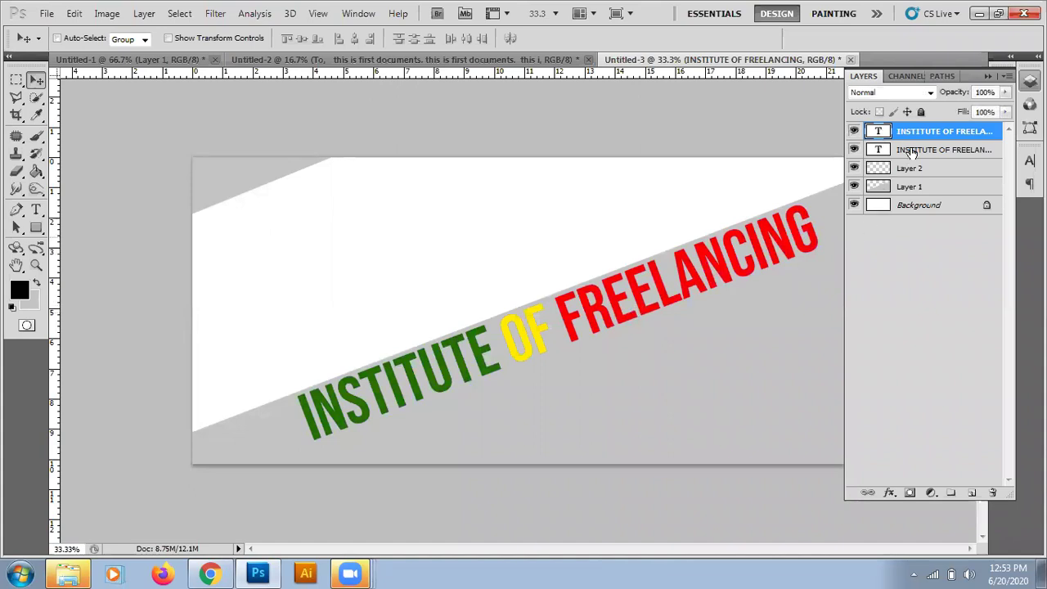
click(911, 152)
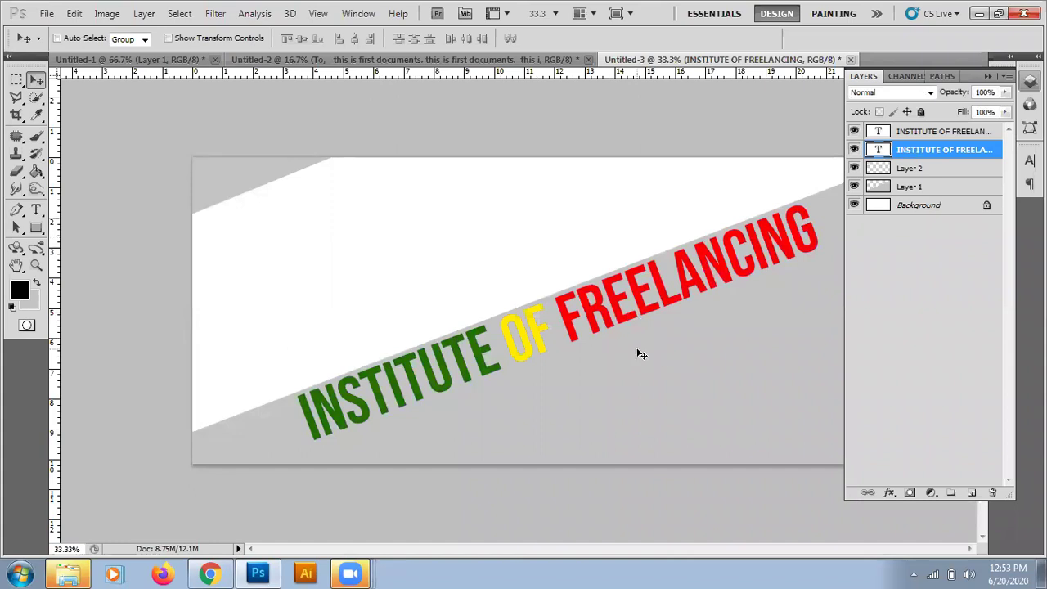
Nudge the blue layer a few pixels down and right, then lower its opacity.
key(Right)
key(Down)
key(Right)
key(Down)
key(Down)
key(Right)
key(Down)
key(Right)
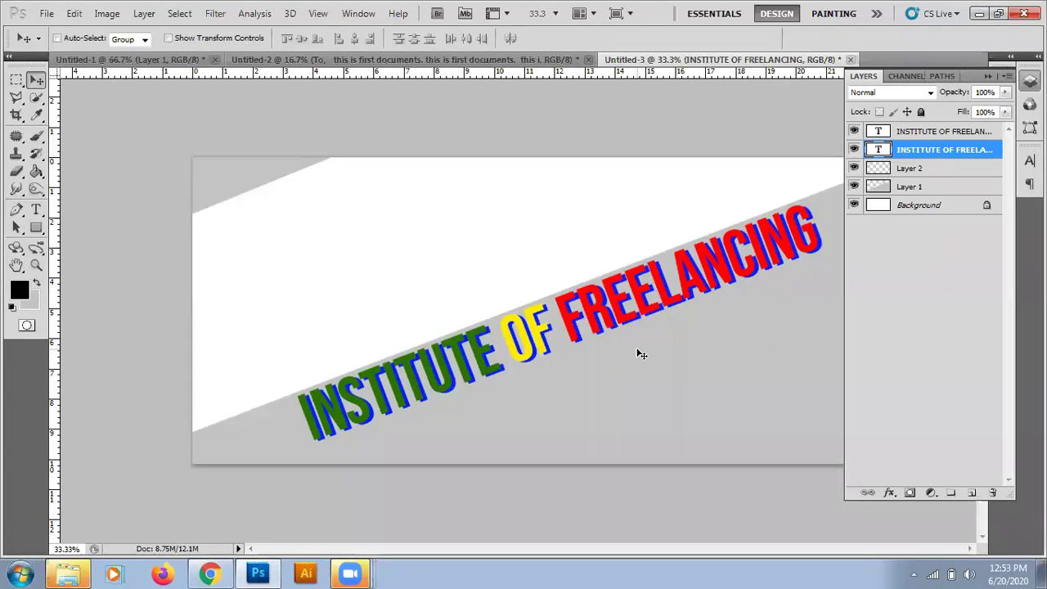
key(Right)
key(Right)
key(Right)
key(Right)
key(Left)
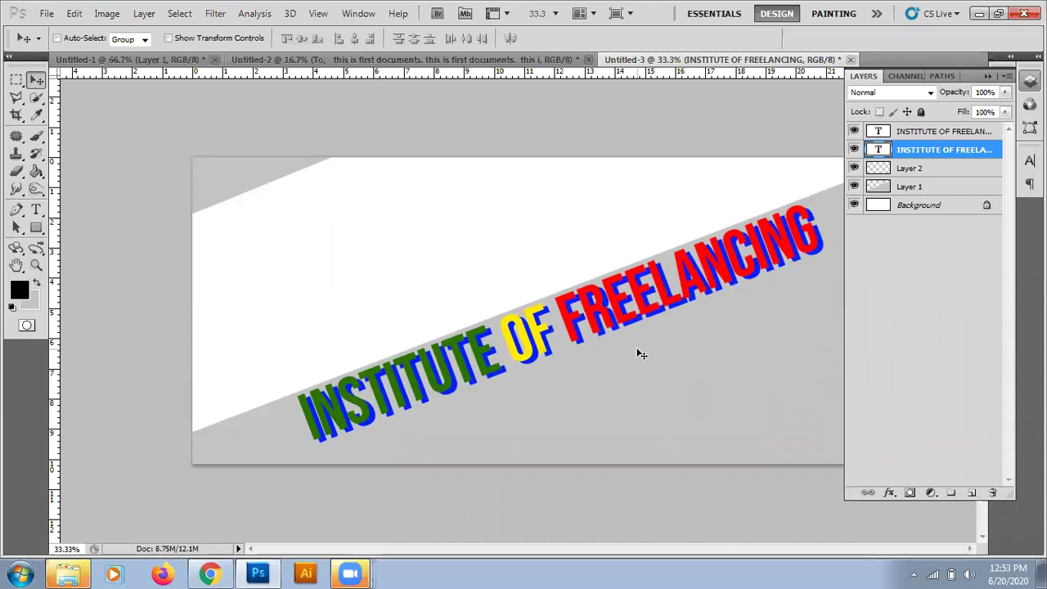
key(5)
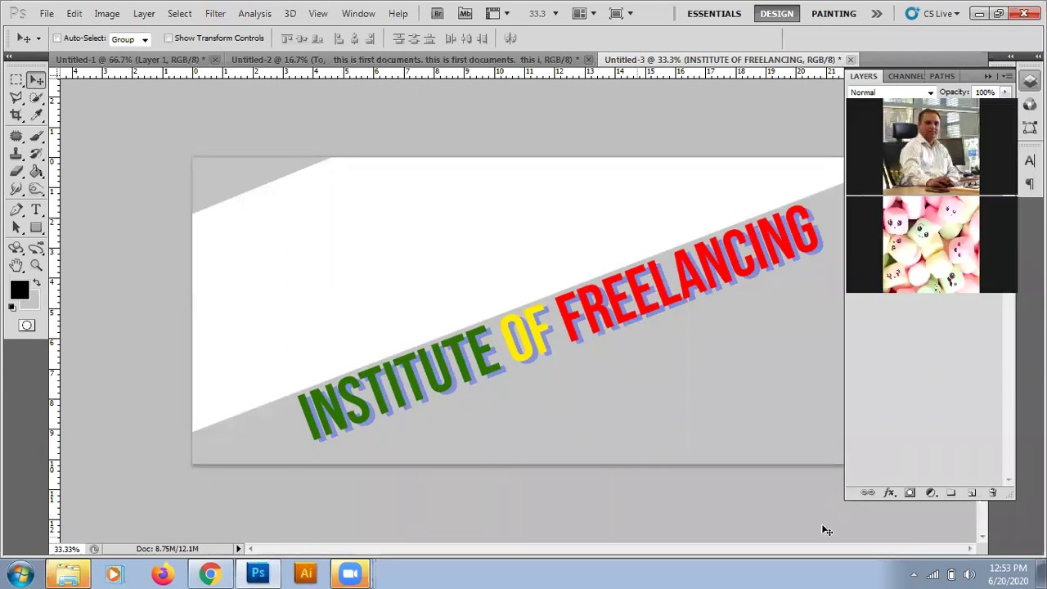
Set the blue shadow layer to 30% opacity and bring Untitled-2 to the front.
key(3)
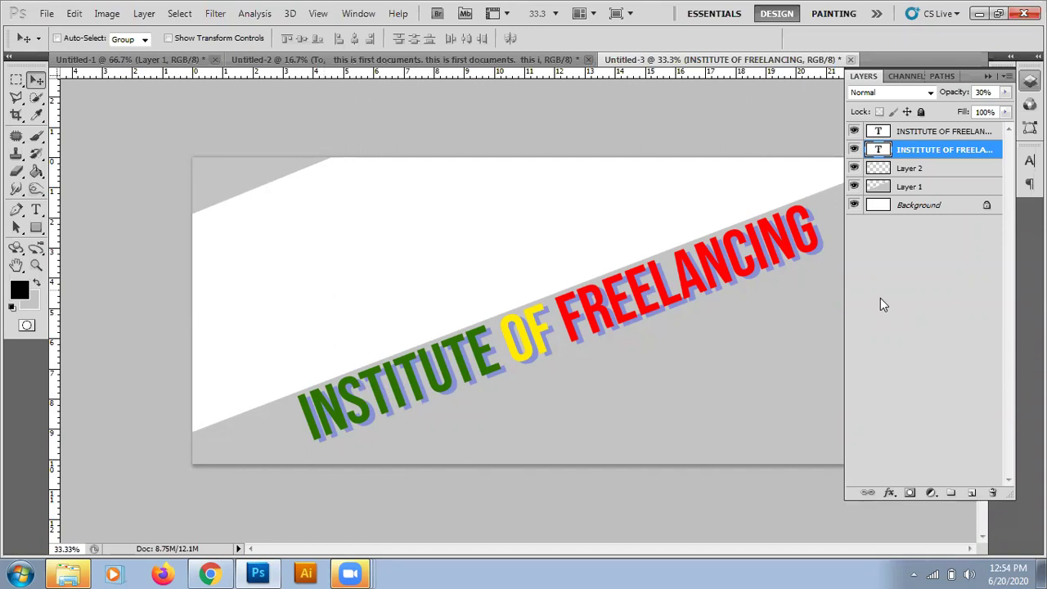
click(391, 60)
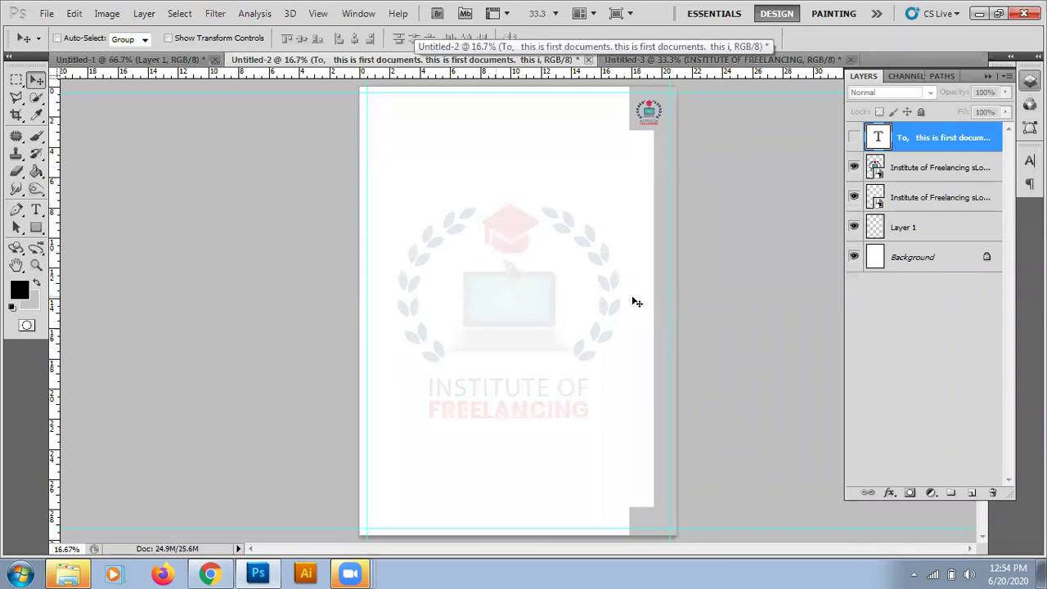
Select the faint logo layer, then cycle through Untitled-1 and Untitled-2 back to Untitled-3.
click(913, 164)
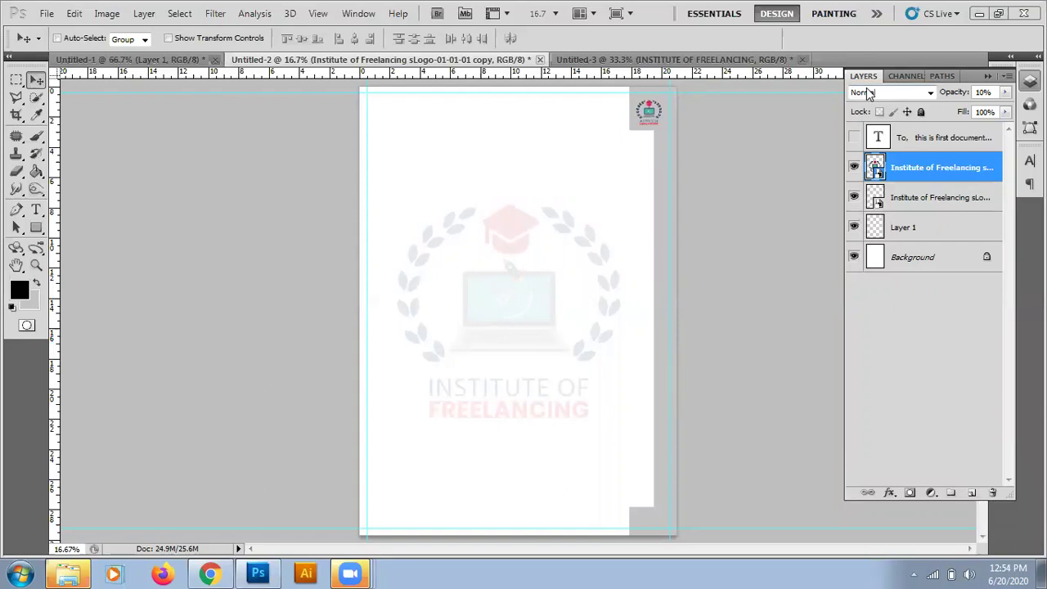
click(162, 62)
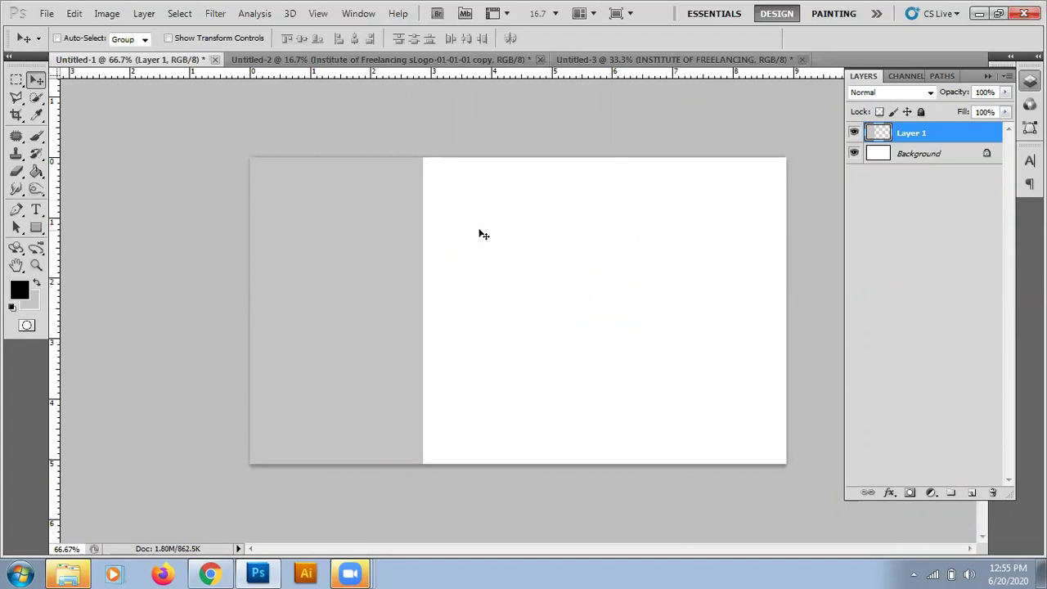
click(314, 60)
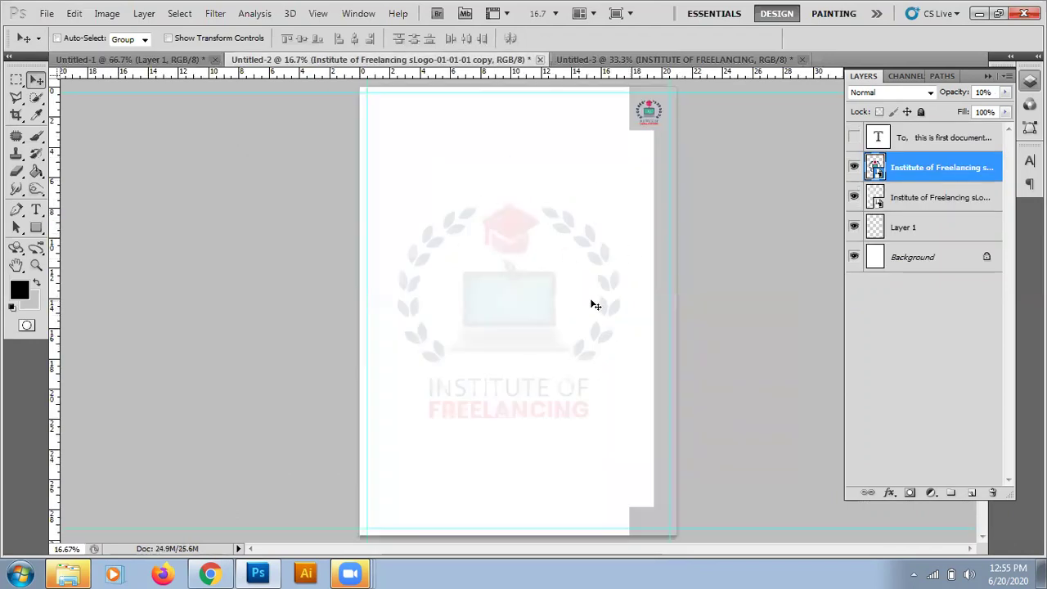
click(626, 61)
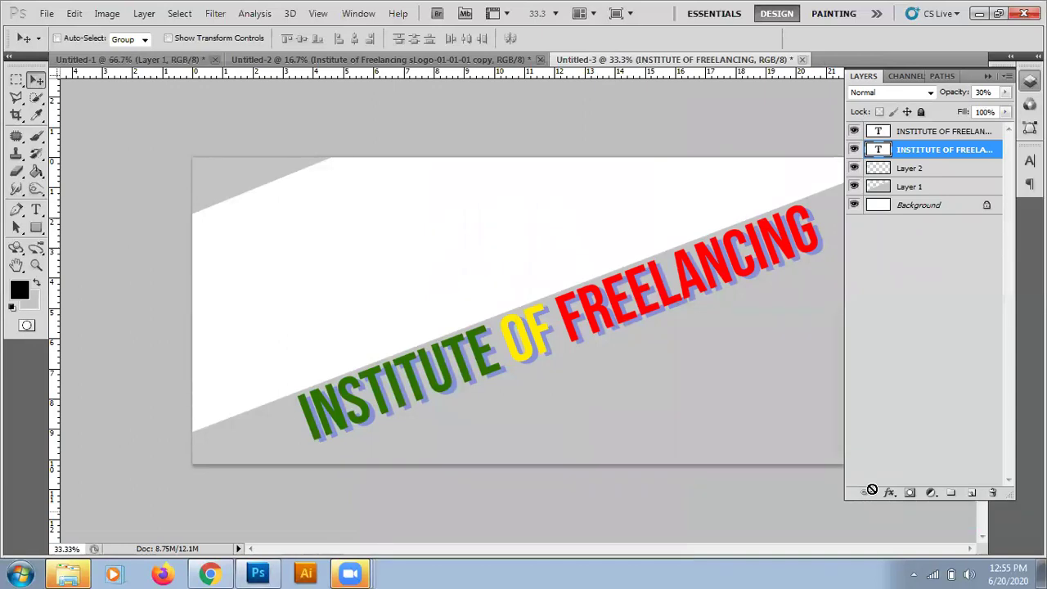
click(148, 64)
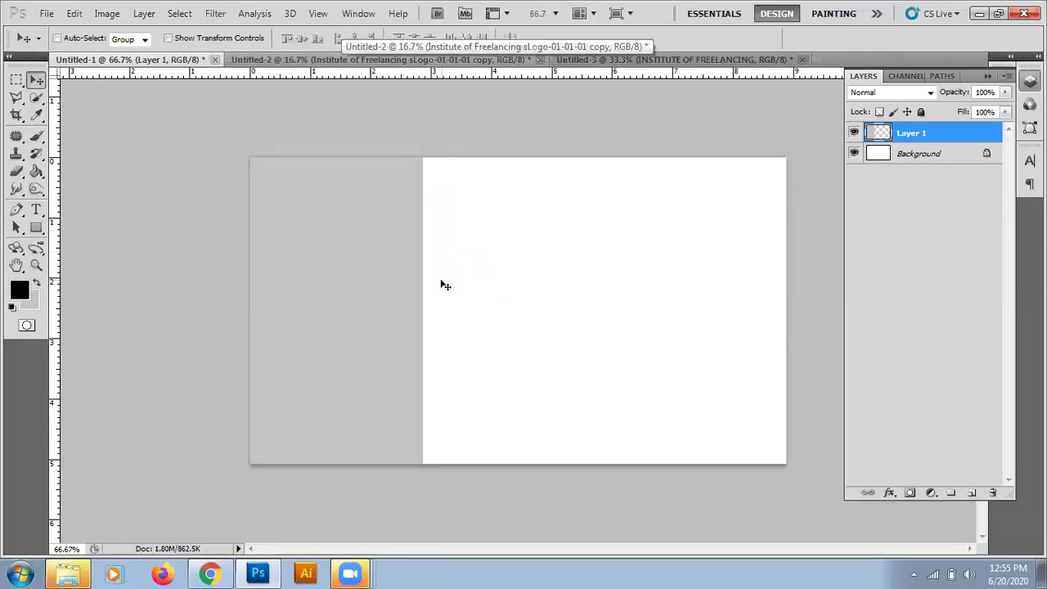
click(410, 62)
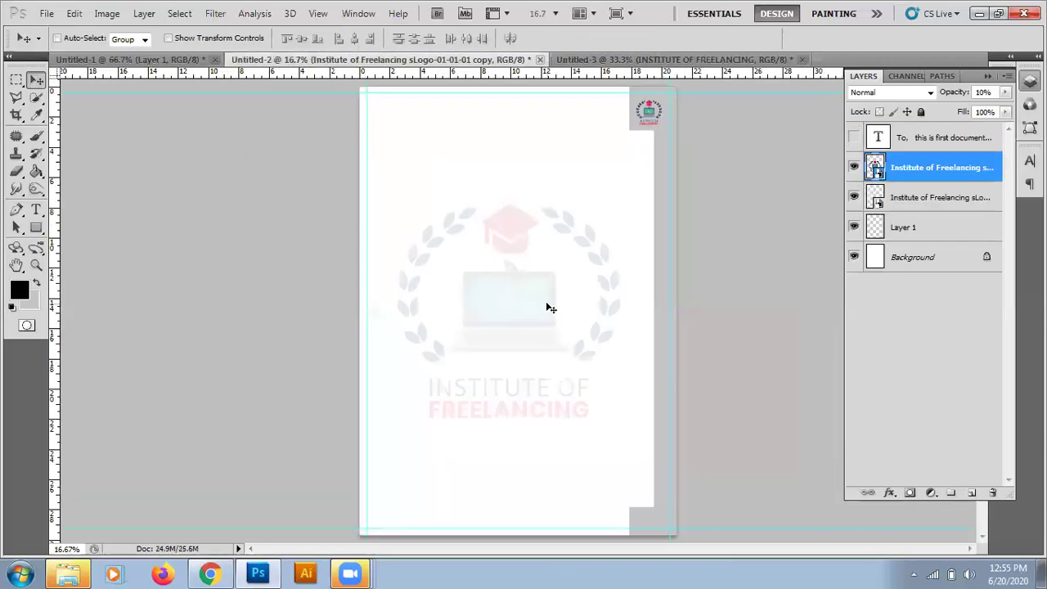
click(635, 64)
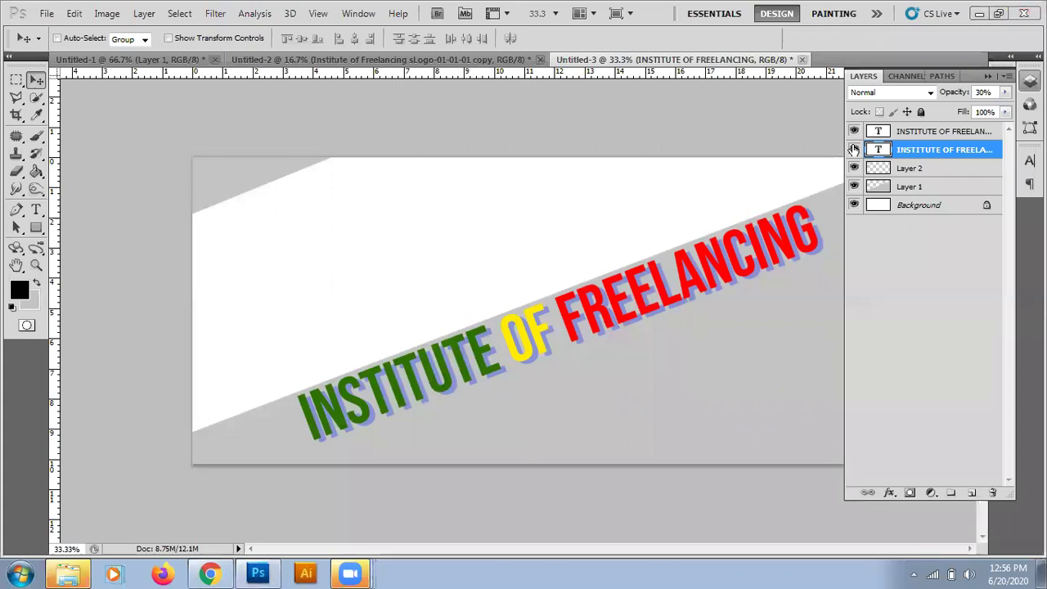
Collapse the Layers panel dock to icons so the Untitled-3 banner shows unobstructed.
click(987, 76)
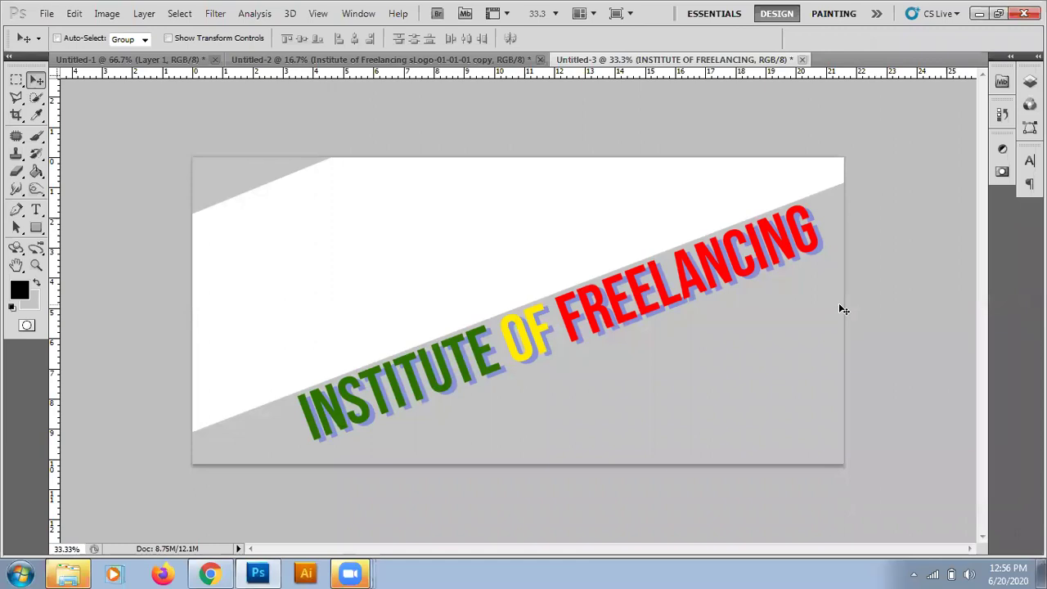